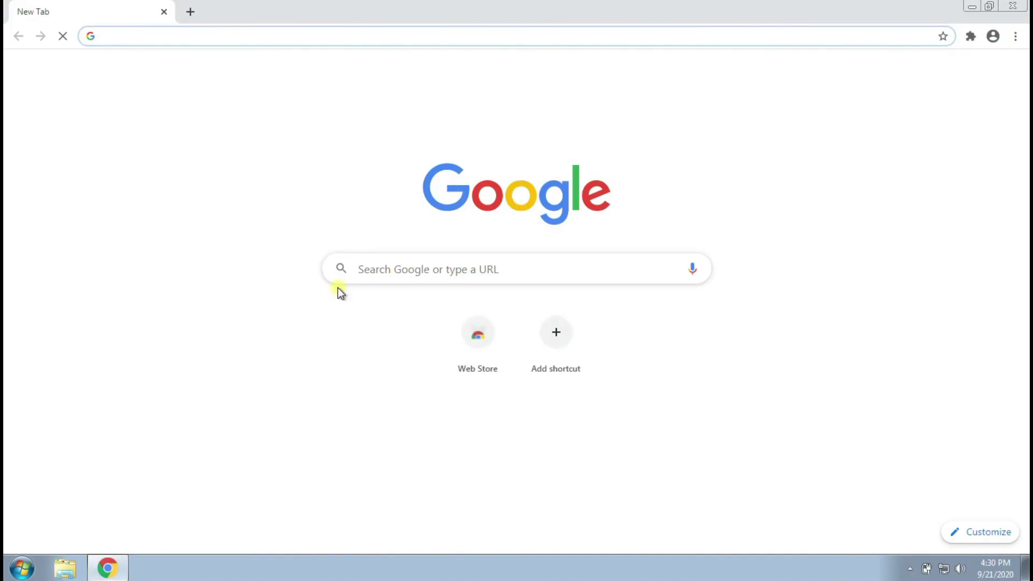
- Search Google for 'mysql community download' and open the MySQL Community Downloads result
left_click(419, 267)
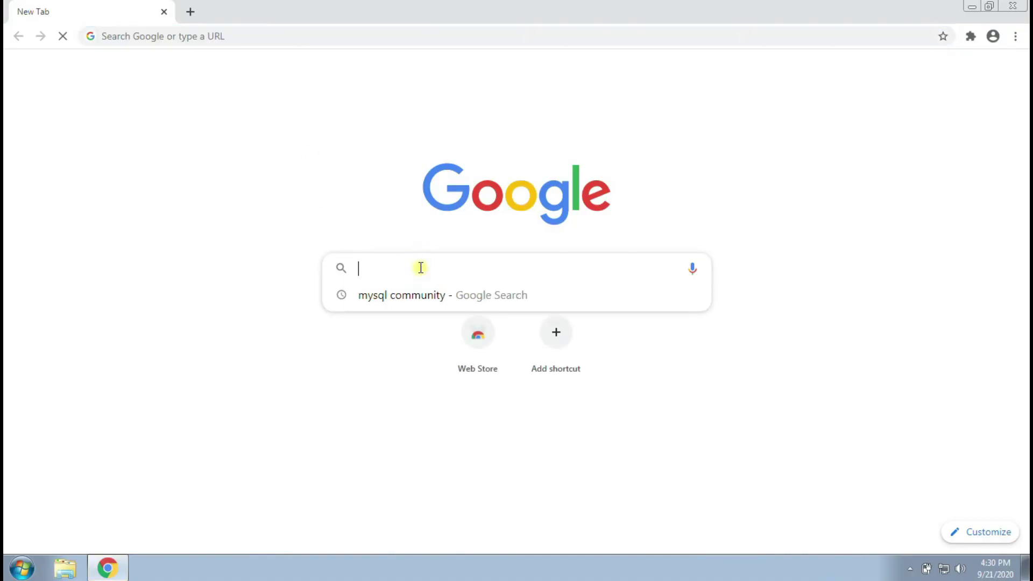
type("mysql community")
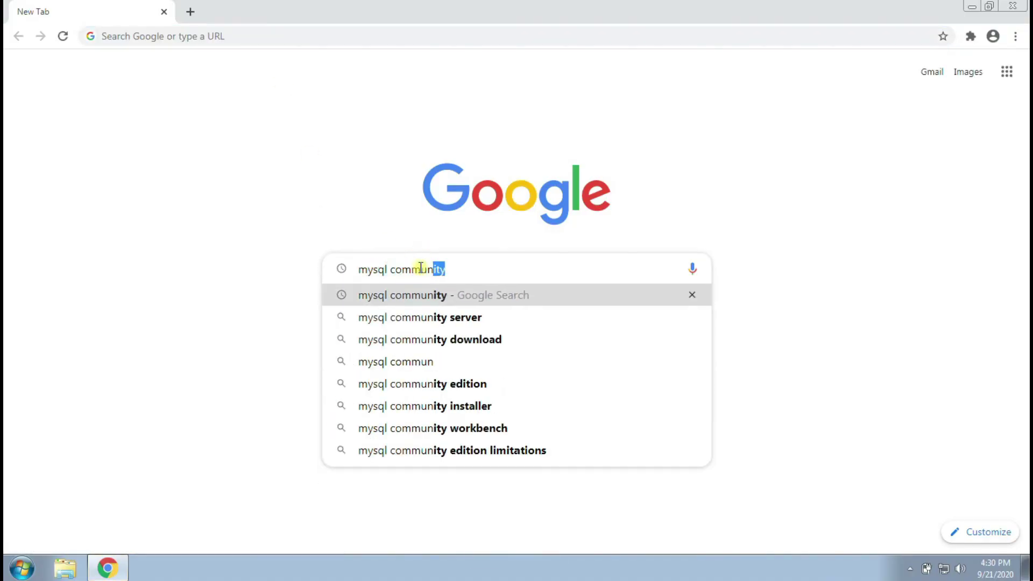
key("Down")
key("Down")
key("Up")
key("Down")
key("Return")
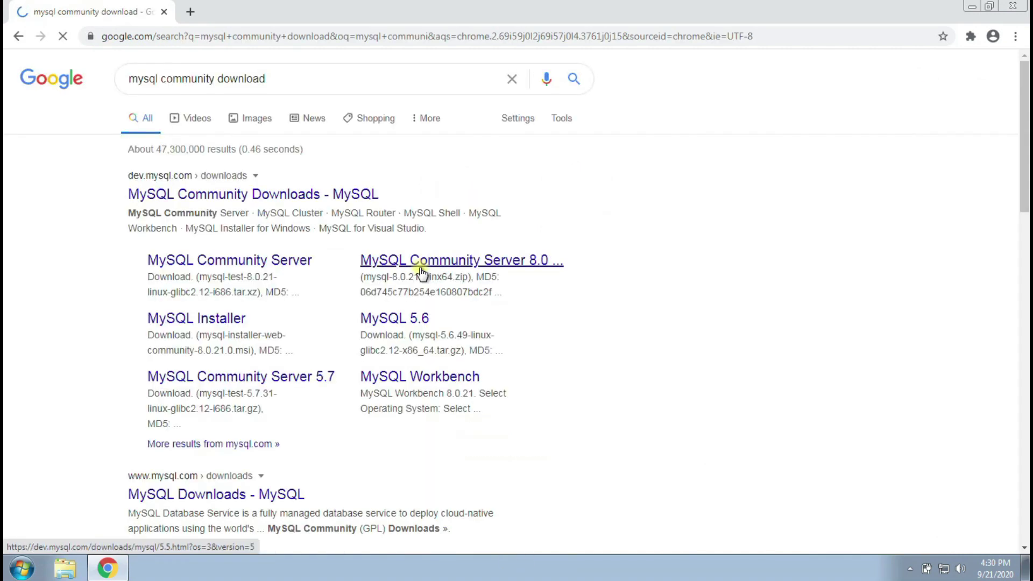
left_click(303, 202)
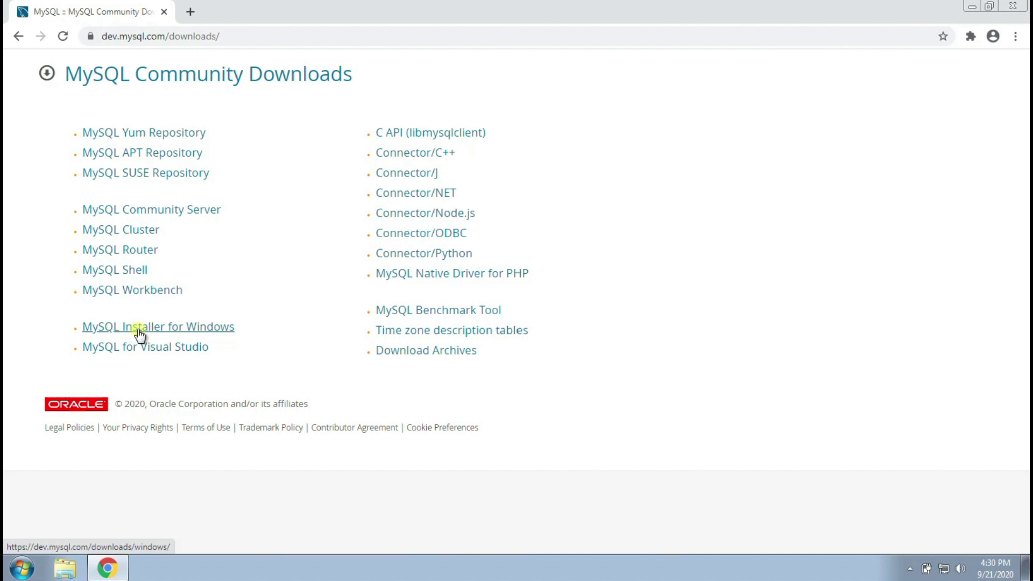
- Open the MySQL Installer for Windows downloads and compare the two installer titles
left_click(168, 327)
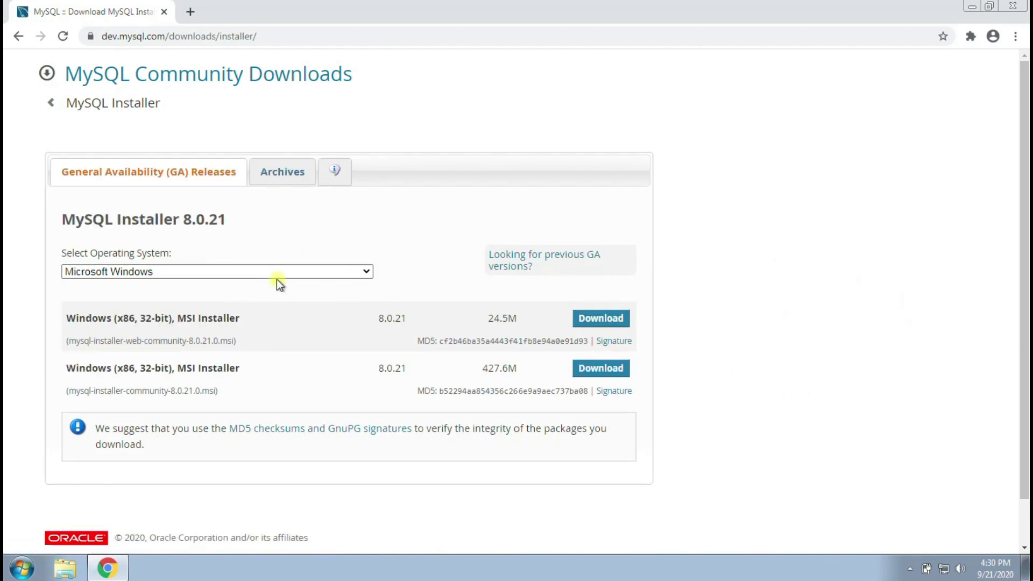
left_click_drag(69, 365, 237, 364)
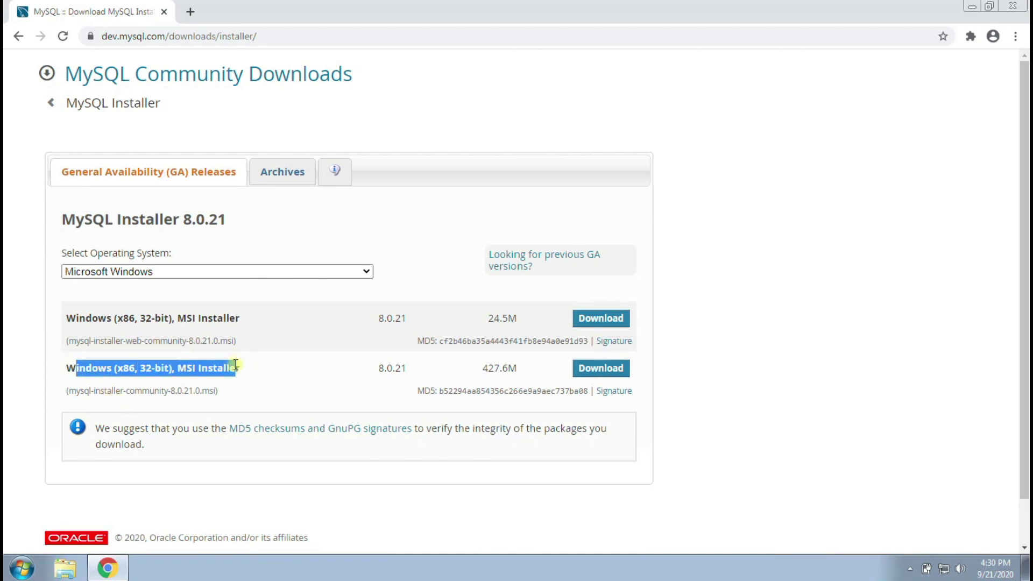
left_click(198, 369)
left_click_drag(176, 318, 145, 318)
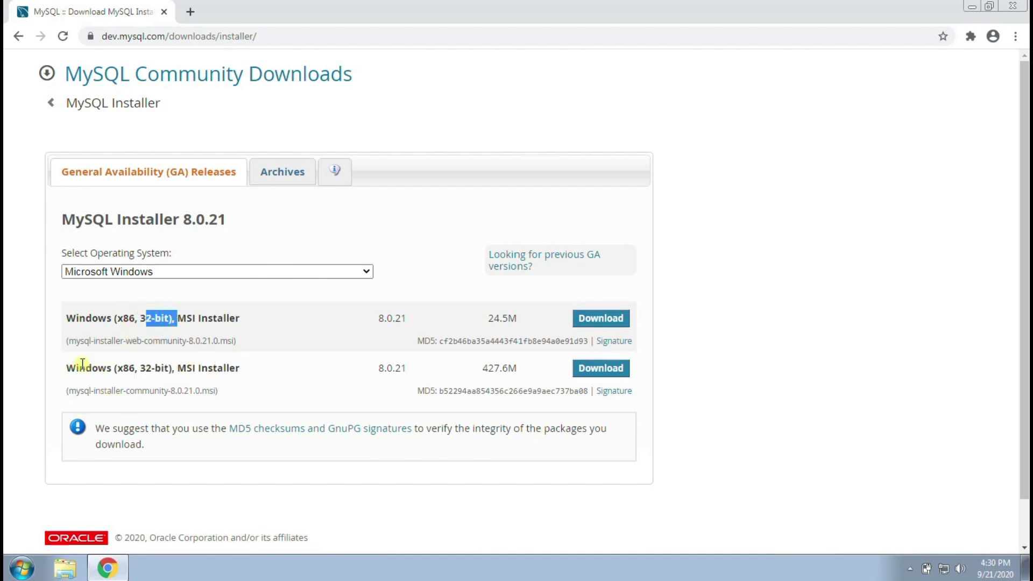
left_click_drag(71, 365, 200, 364)
left_click(145, 364)
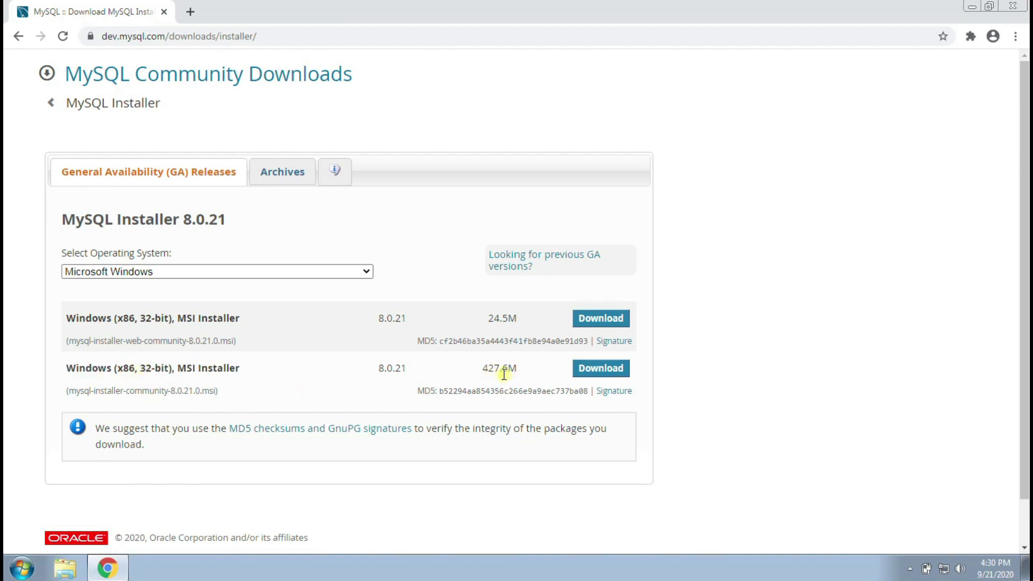
- Start the 427.6M full installer download without signing in, then cancel it
left_click(588, 373)
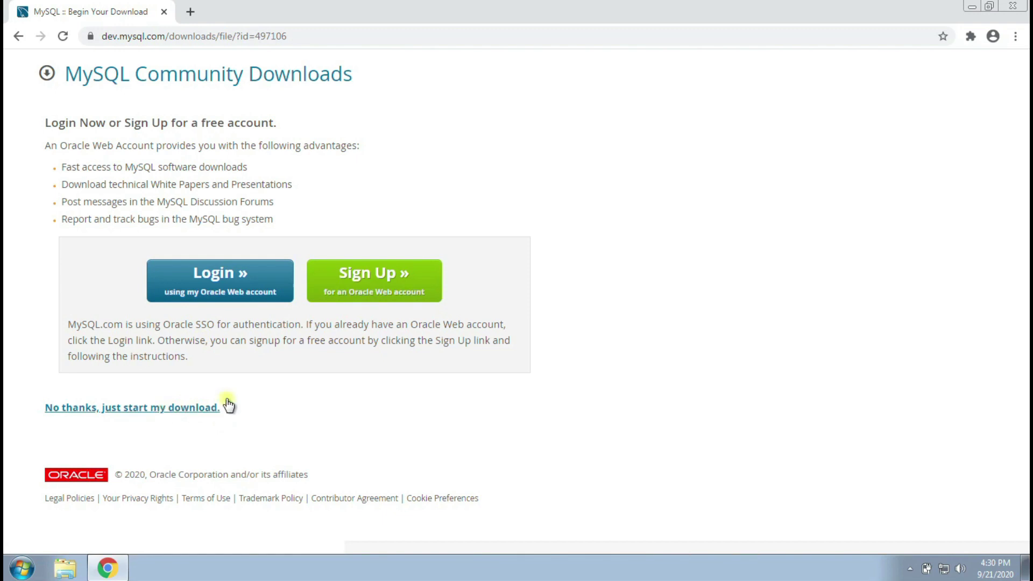
left_click(176, 408)
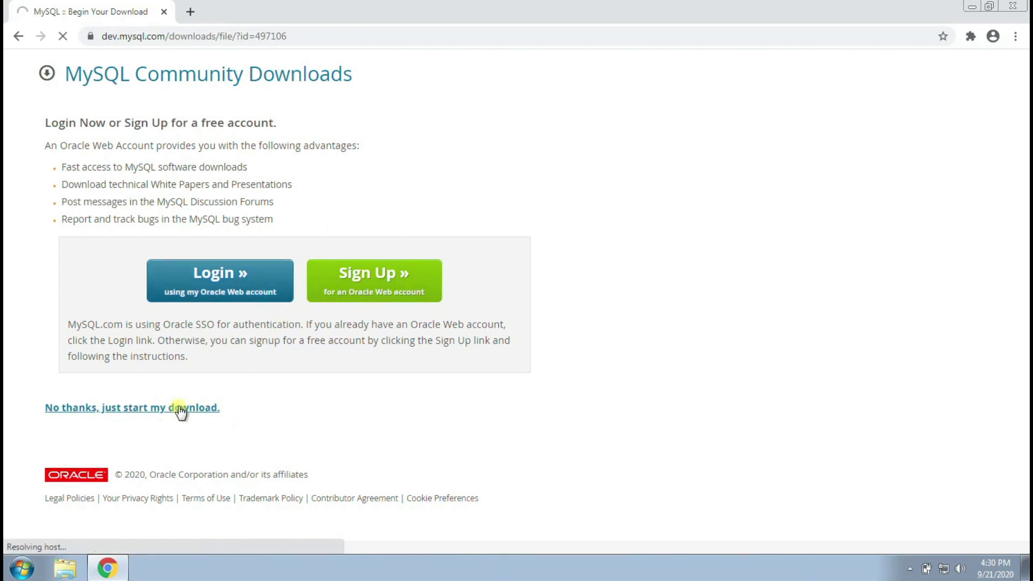
left_click(150, 538)
left_click(172, 513)
- Close Chrome and run mysql-installer-community-8.0.19.0 from the INSTALLER folder
left_click(1018, 8)
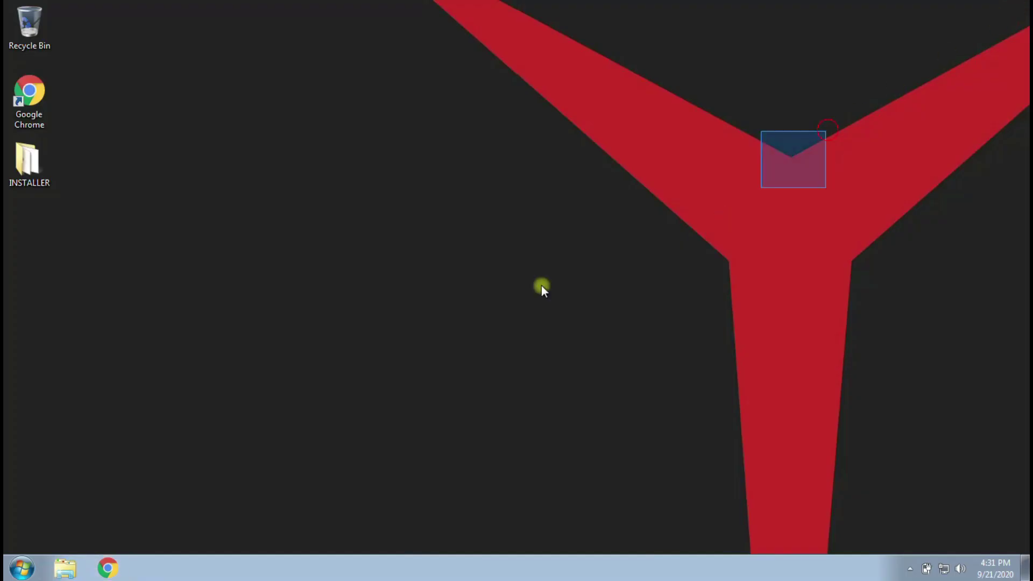
double_click(27, 161)
left_click_drag(485, 350, 595, 356)
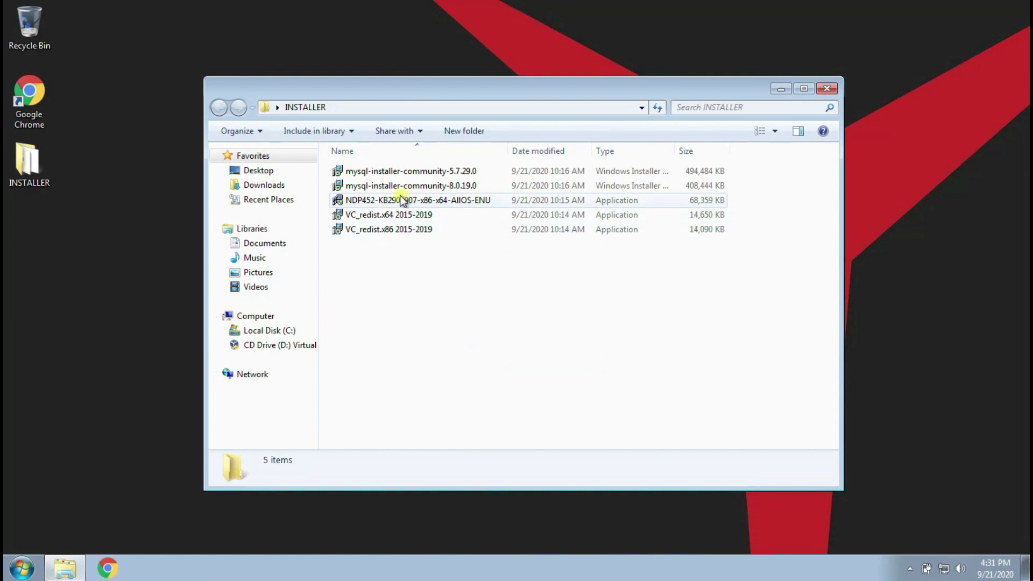
left_click(450, 190)
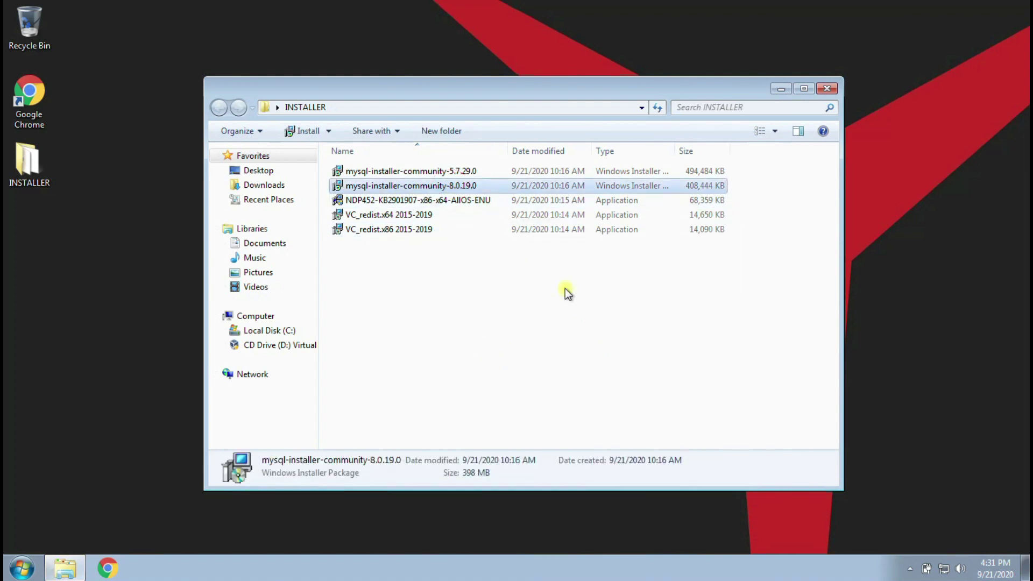
left_click(456, 172)
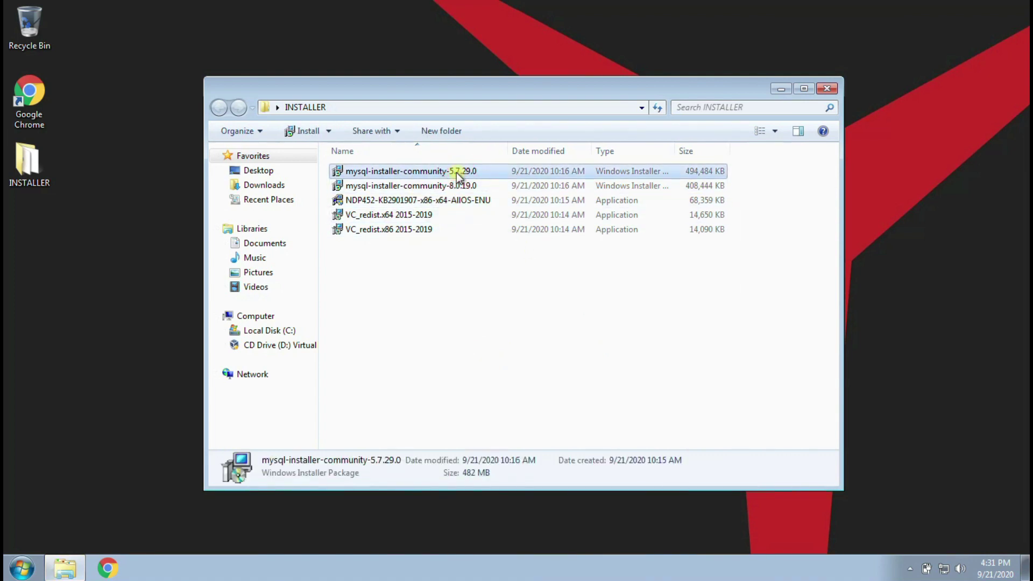
left_click(465, 186)
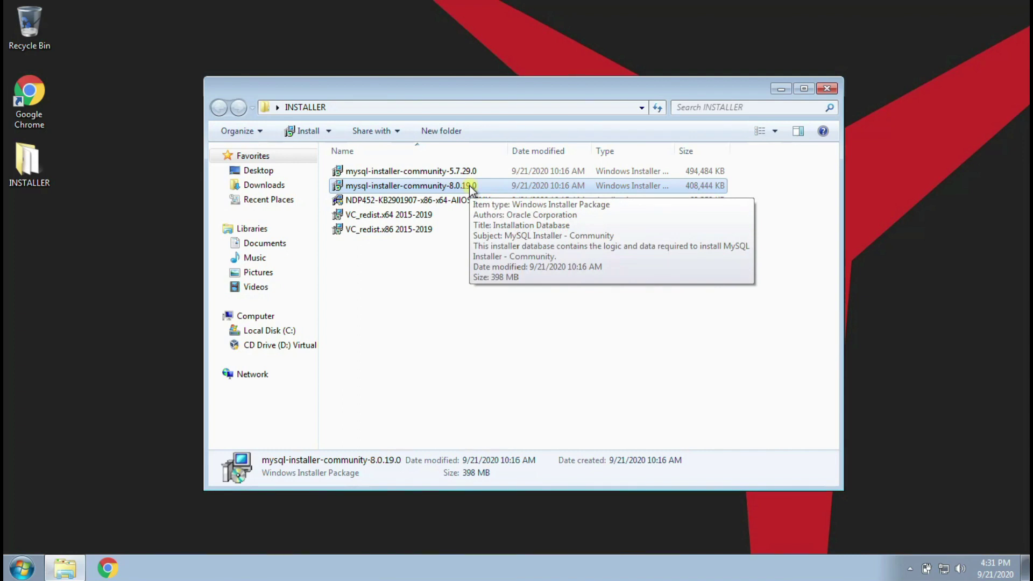
double_click(469, 186)
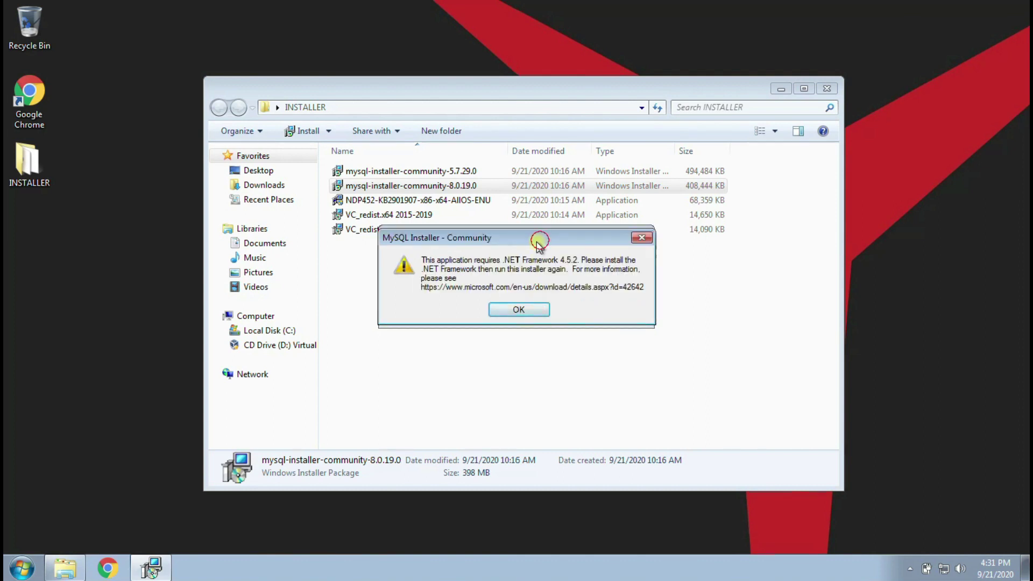
- Dismiss the .NET Framework 4.5.2 requirement error and switch to Google Chrome
left_click_drag(539, 239, 381, 321)
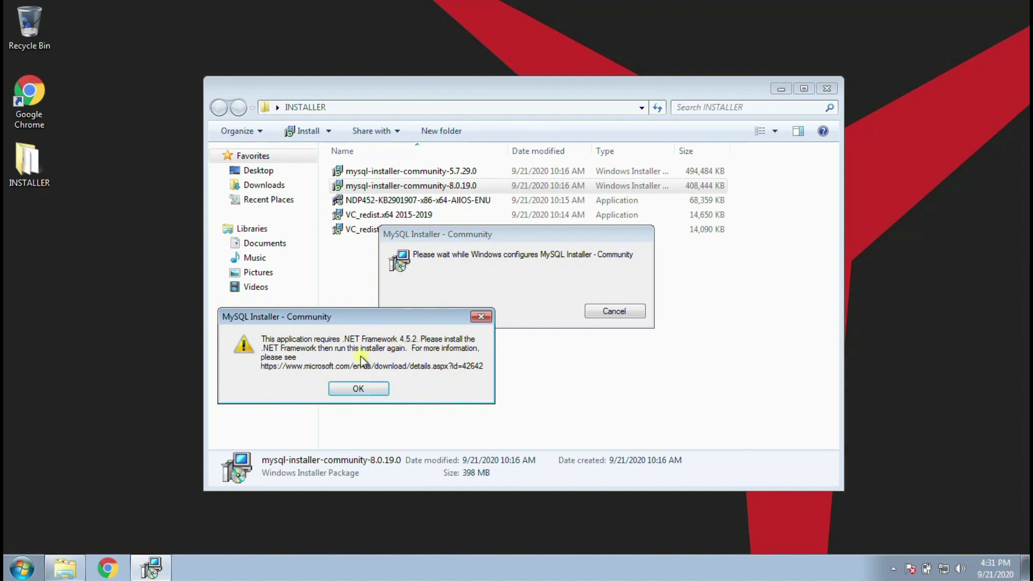
left_click(358, 389)
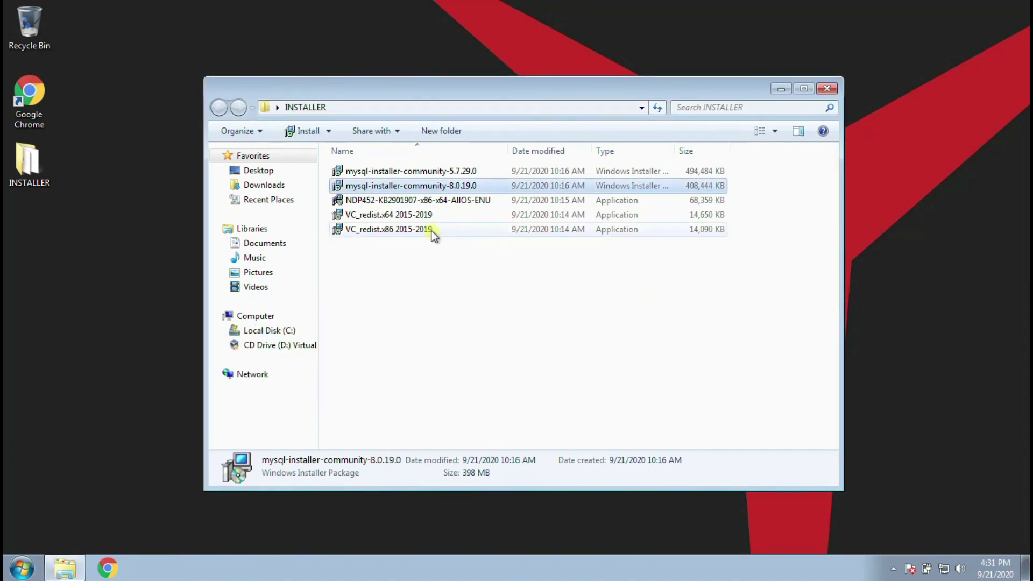
left_click(395, 200)
left_click(418, 319)
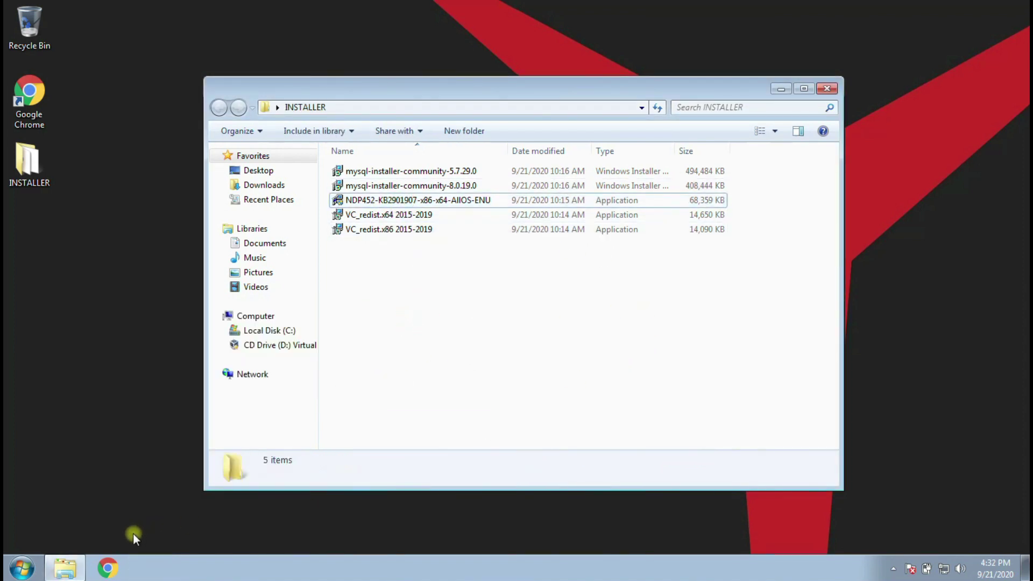
left_click(111, 570)
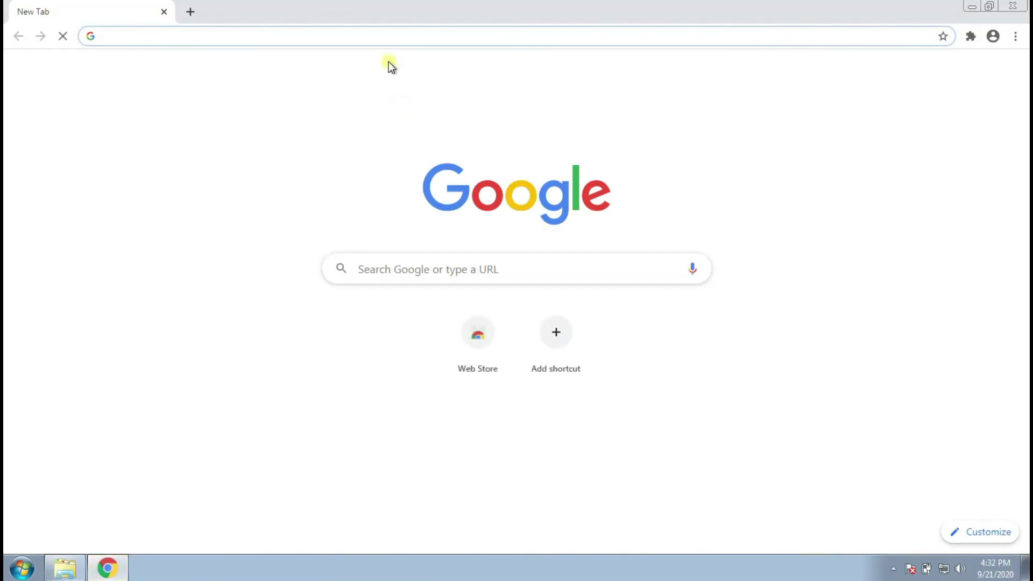
- Search Google for .NET Framework 4.5.2 and open its download page
left_click(366, 42)
type(".net")
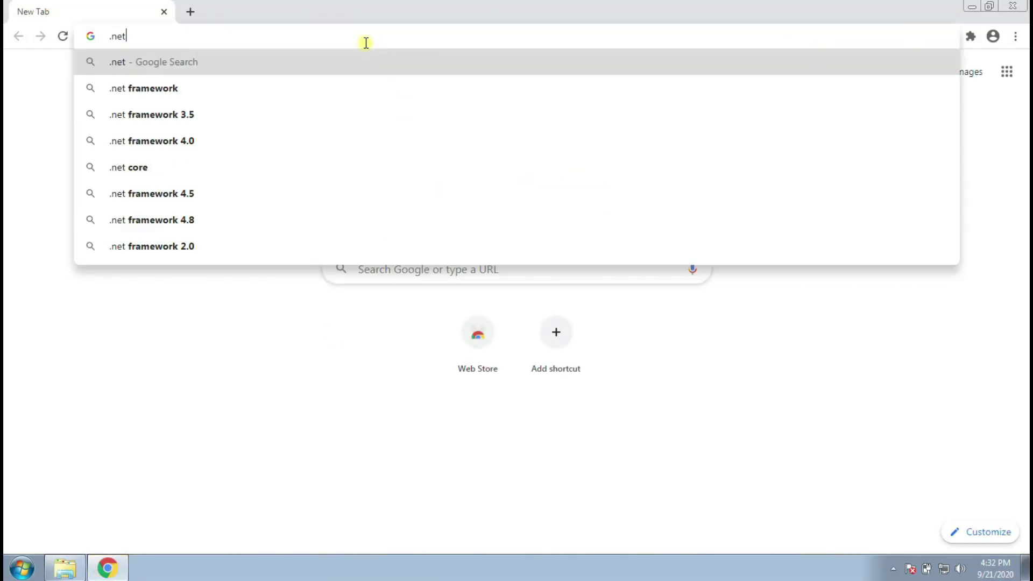
type(" frmaework")
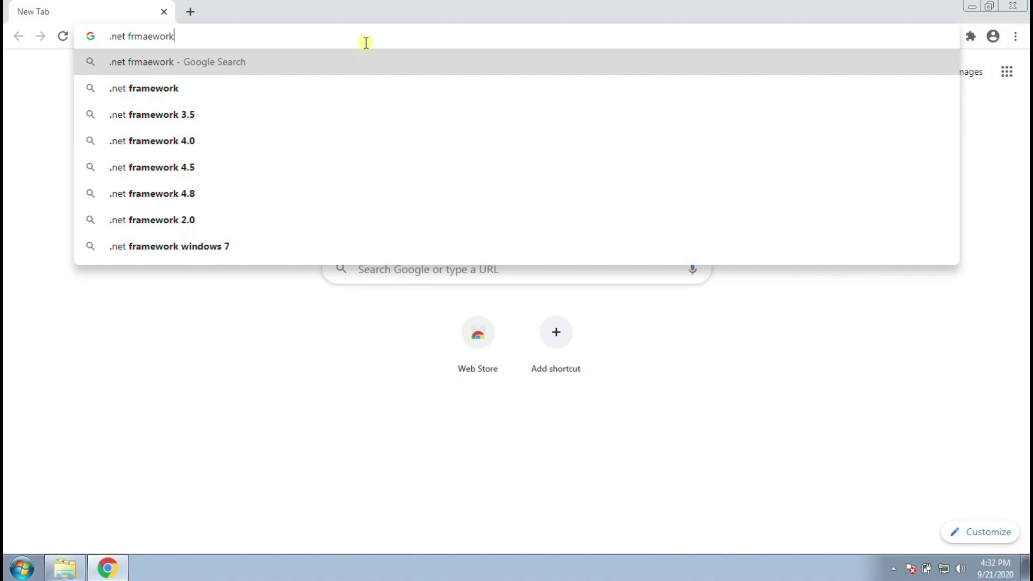
key("Left")
key("Delete")
key("Insert")
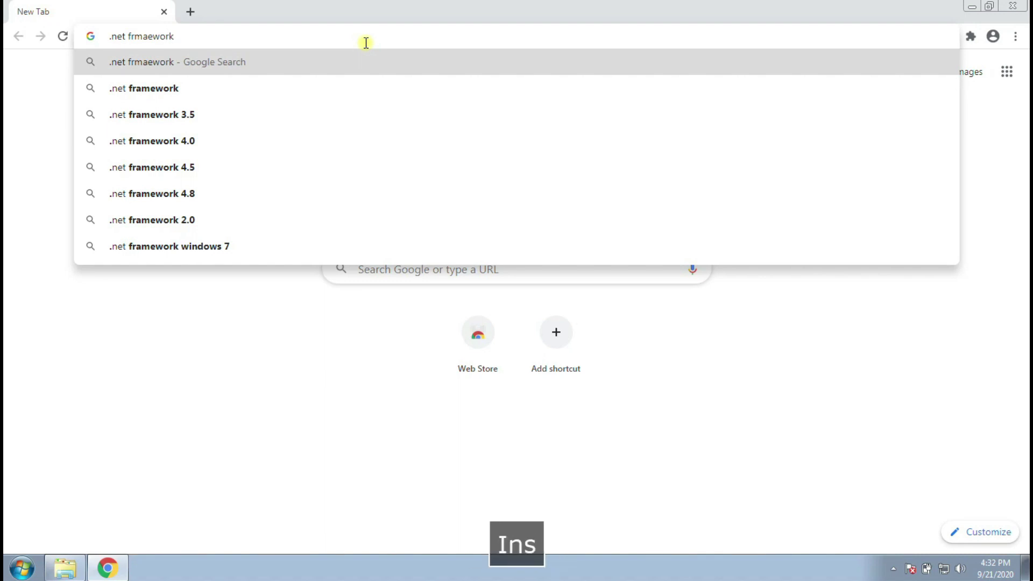
key("Num_Lock")
type("4.5.0")
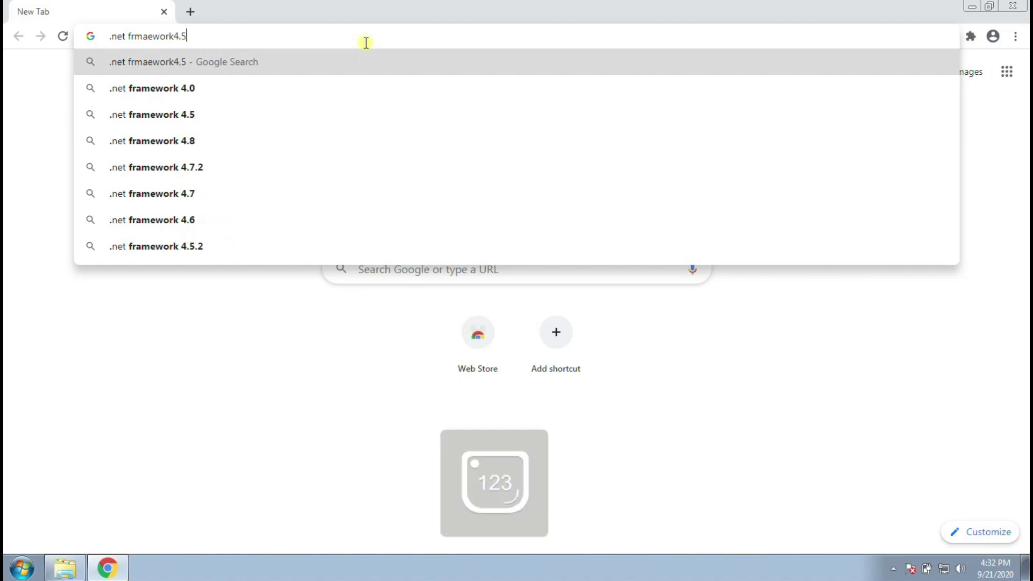
key("Return")
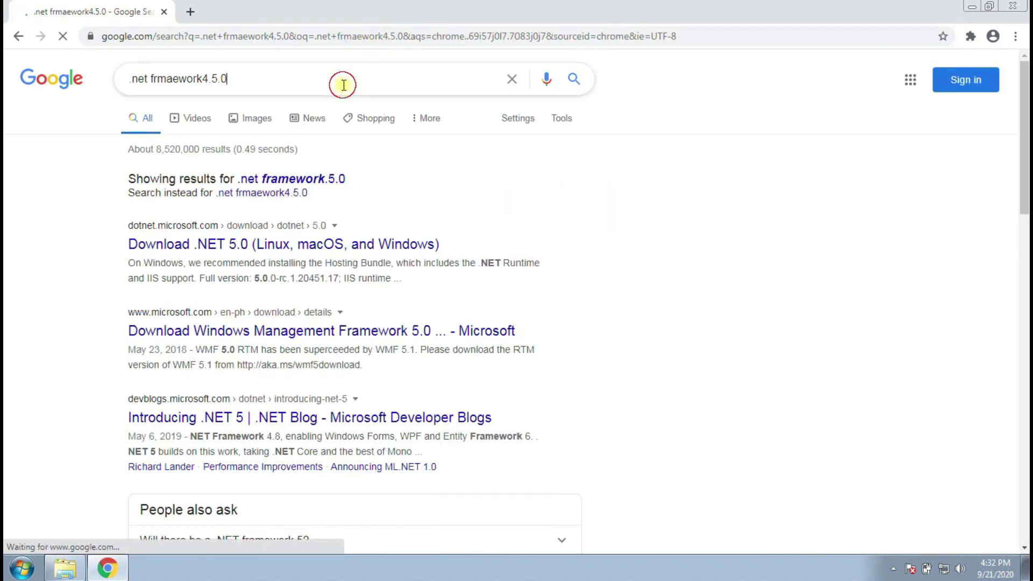
left_click(344, 85)
key("BackSpace")
type("2")
key("Return")
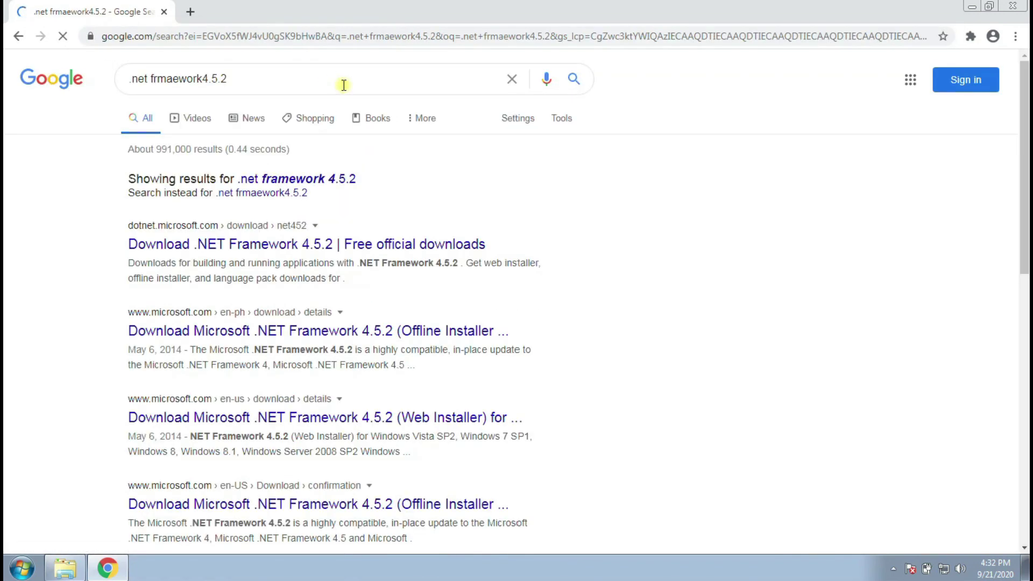
left_click(349, 242)
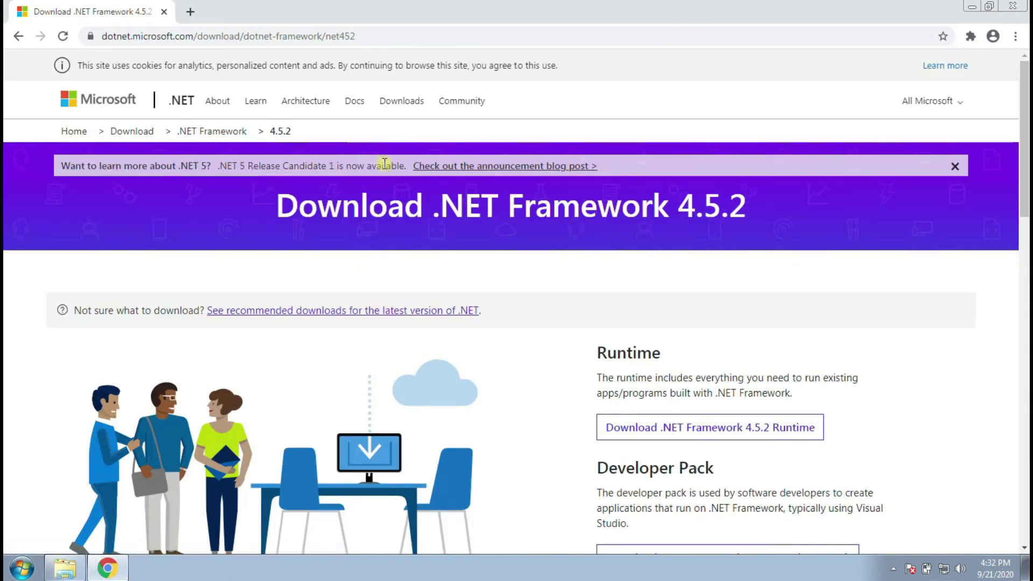
- Start the .NET Framework 4.5.2 web installer download, then cancel it
scroll(425, 280, "down", 2)
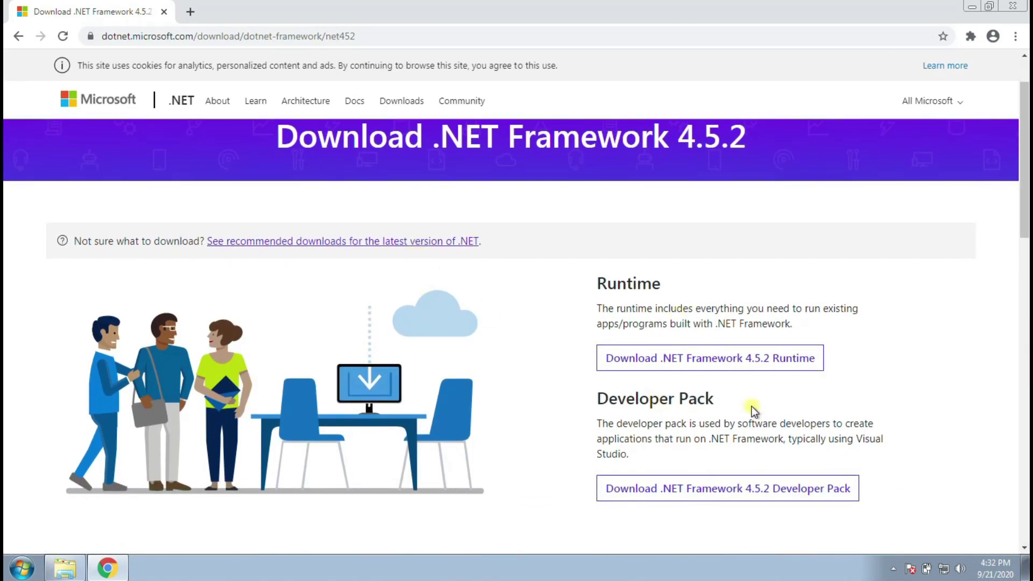
left_click(700, 368)
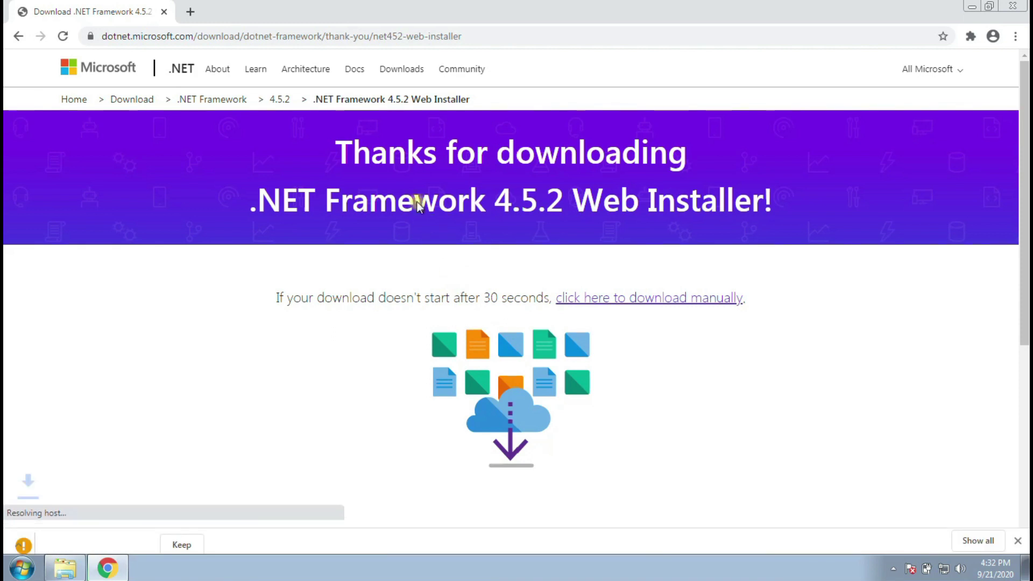
left_click(216, 537)
left_click(185, 538)
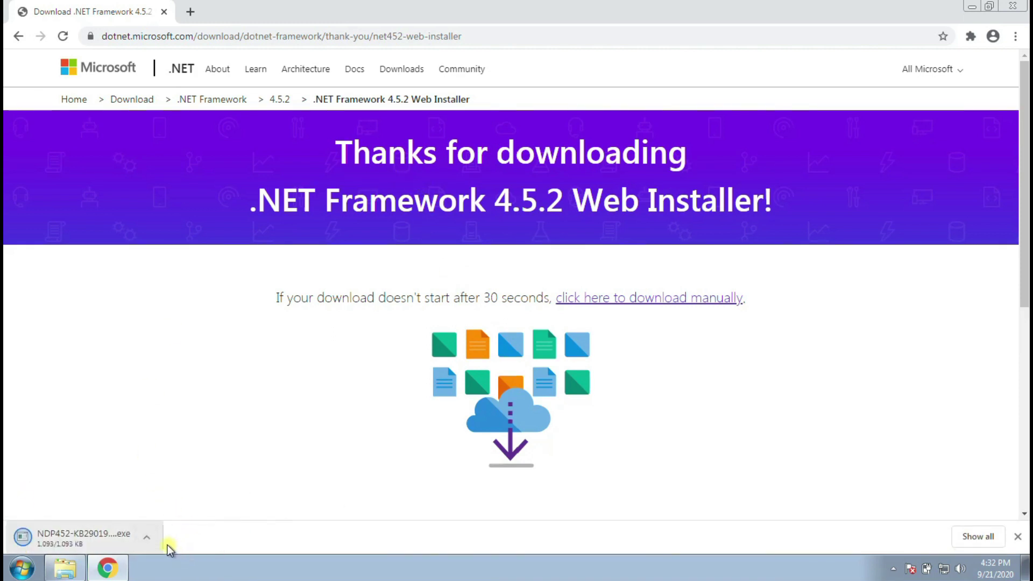
left_click(148, 537)
left_click(185, 518)
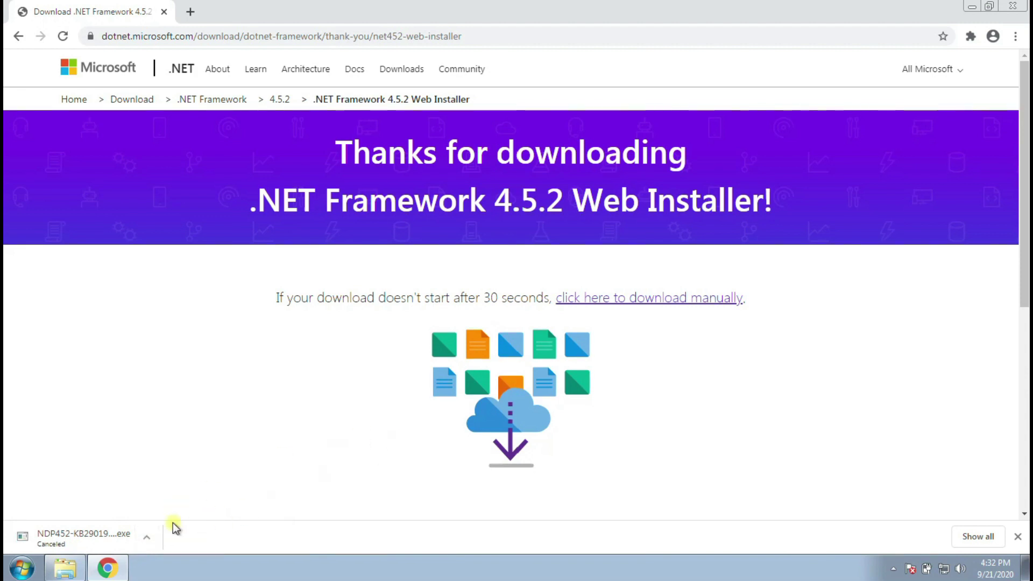
left_click(978, 537)
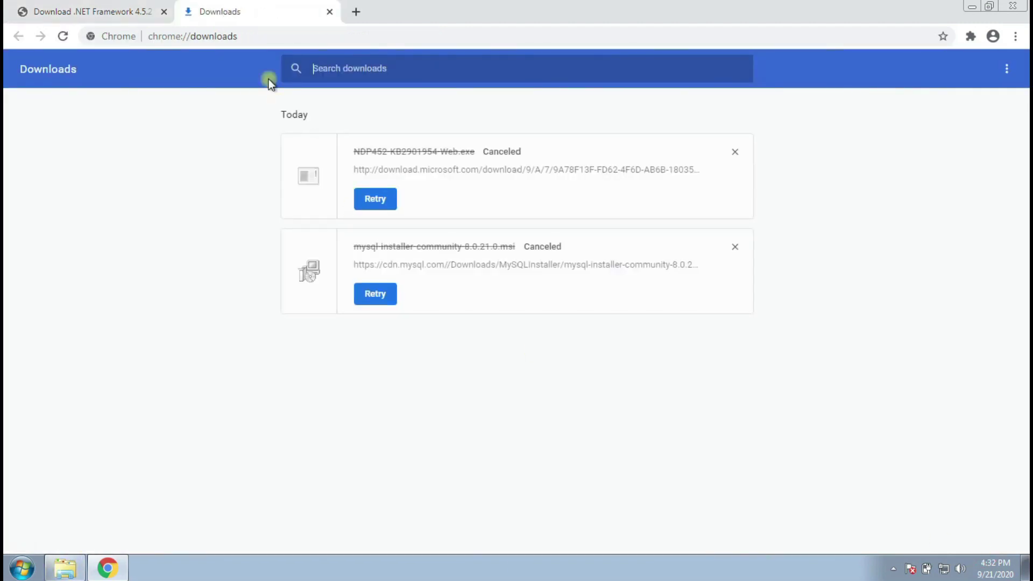
- Search Google for '.net framework 4.5.2 offline installer' from the address bar
left_click(69, 16)
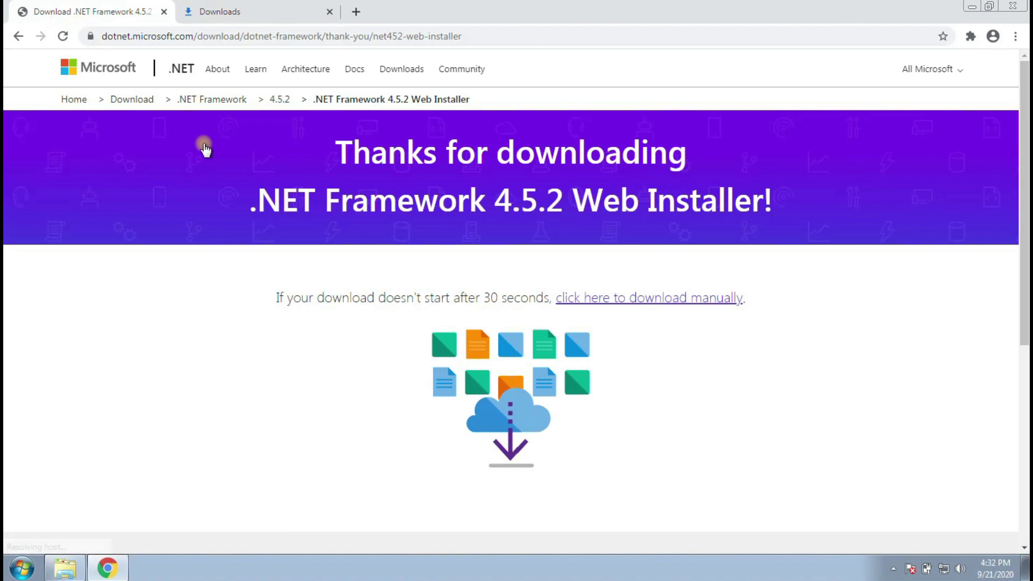
scroll(576, 370, "down", 1)
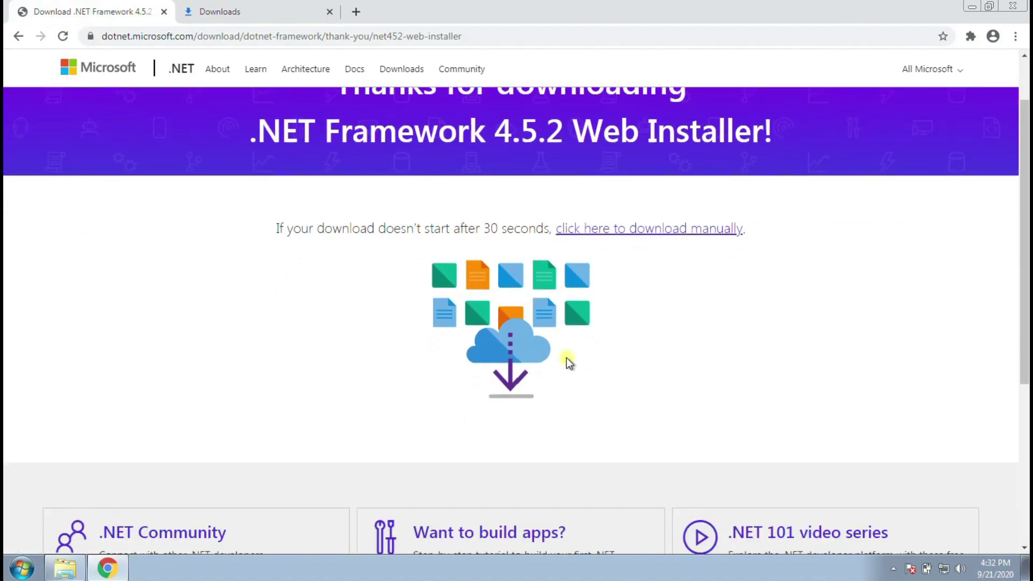
scroll(568, 363, "down", 5)
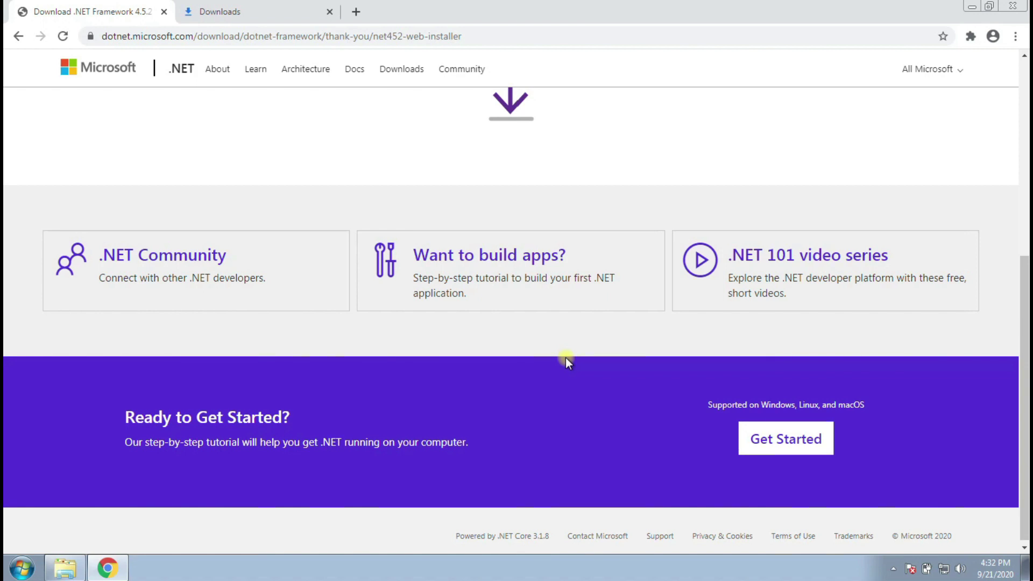
scroll(484, 261, "up", 6)
left_click(18, 36)
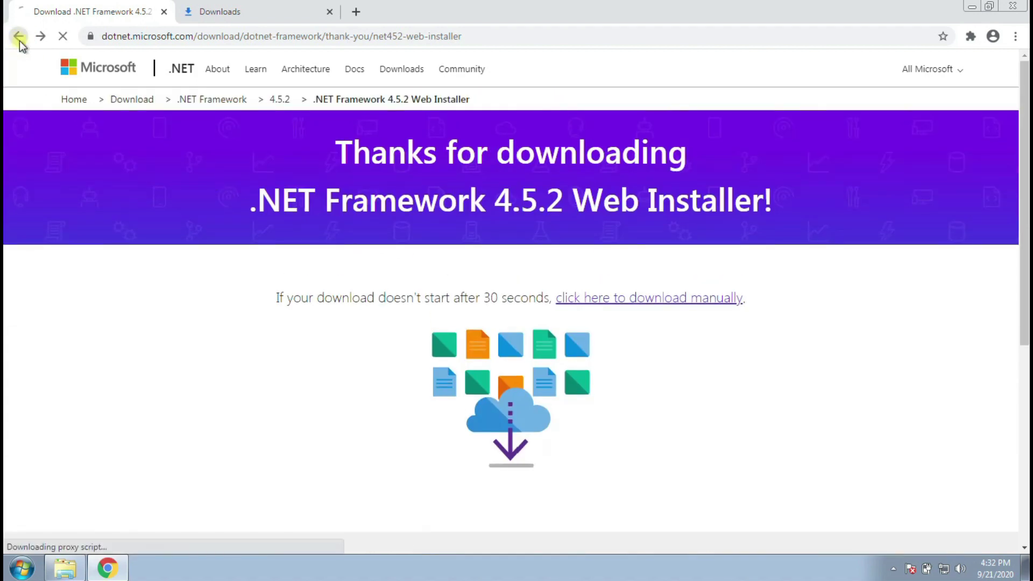
left_click(373, 37)
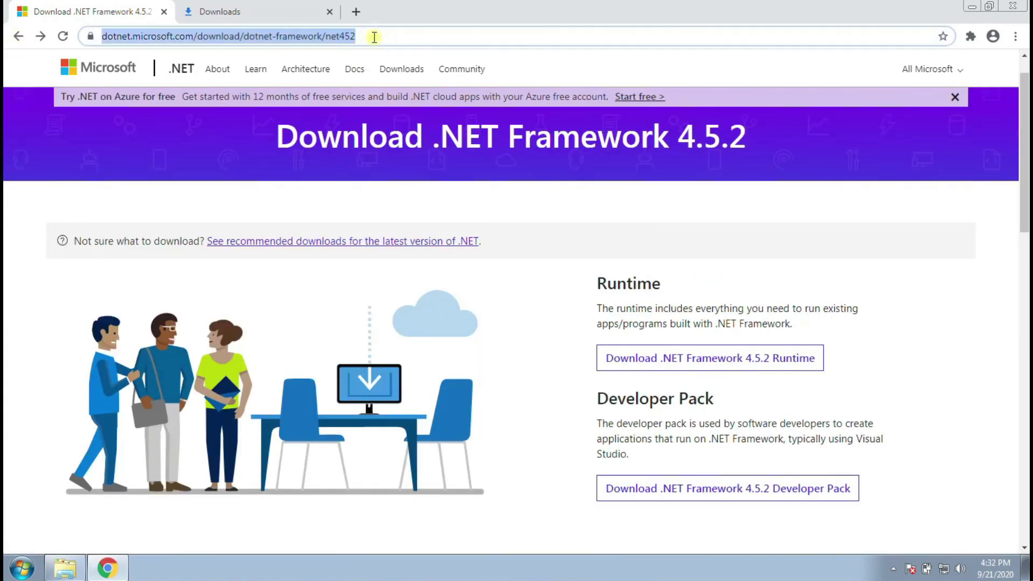
type(".net frmaework4.5.2")
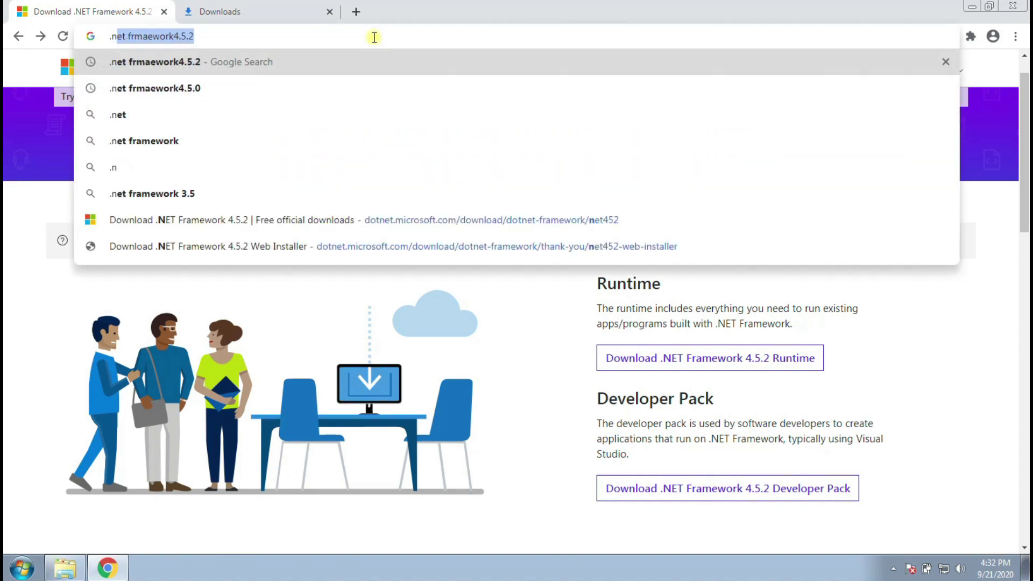
key("Right")
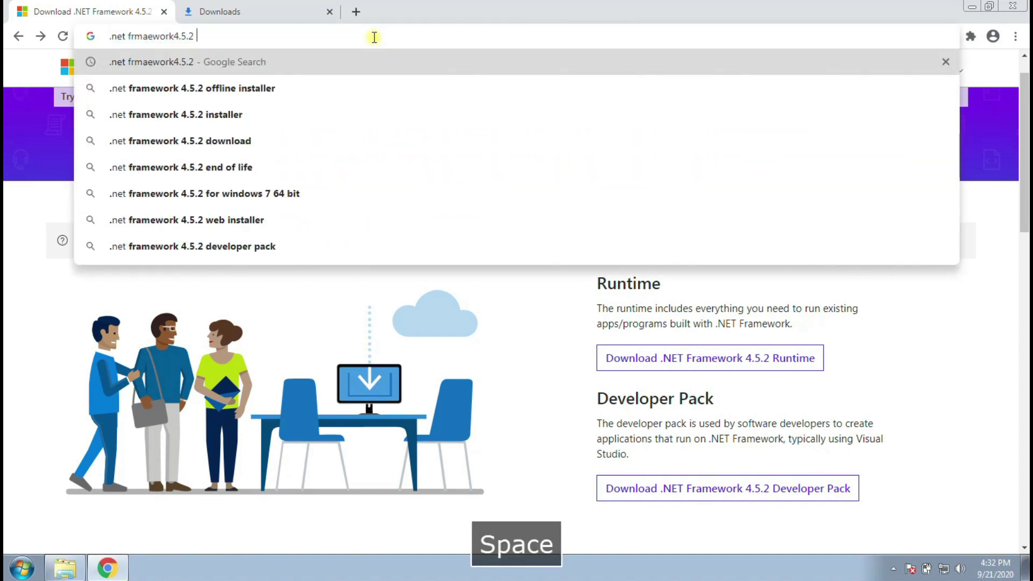
left_click(324, 93)
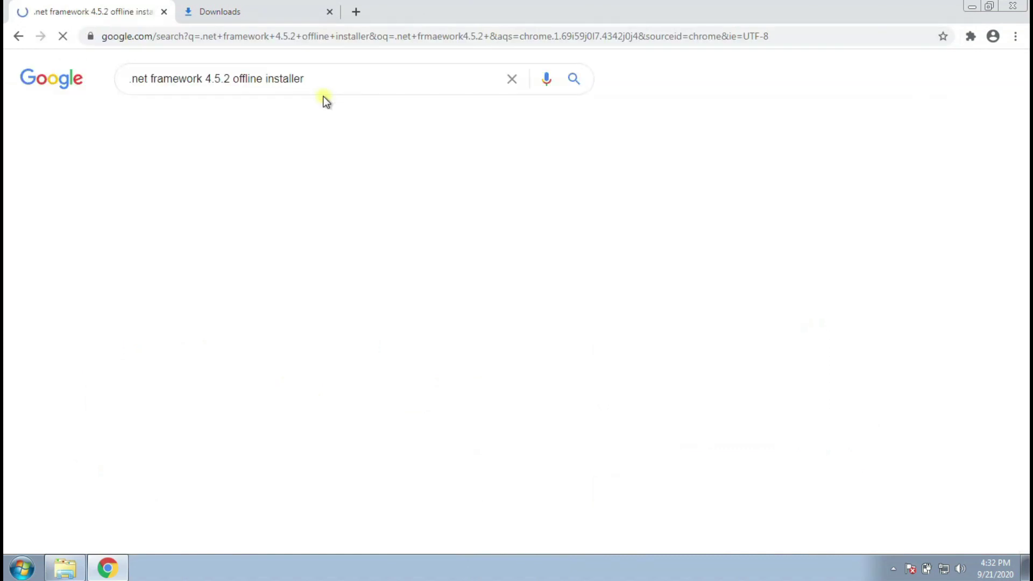
- Start the English .NET Framework 4.5.2 offline installer download from Microsoft's page
left_click(349, 196)
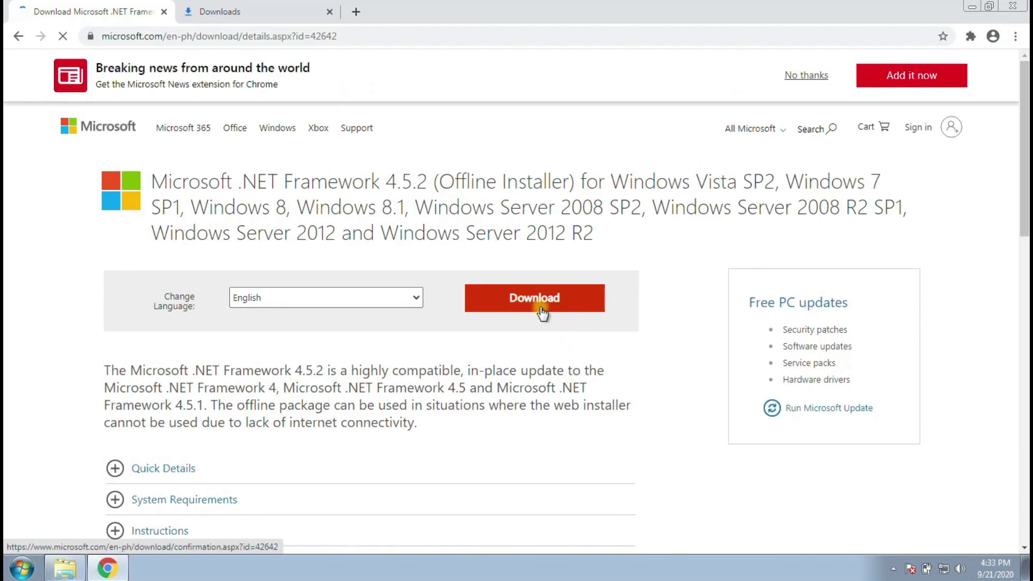
left_click(548, 313)
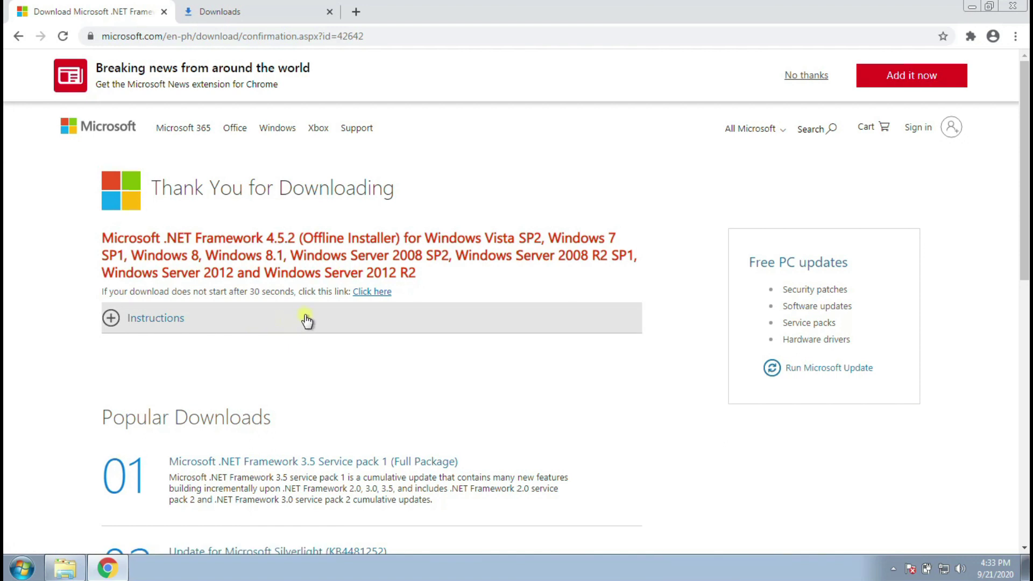
left_click(381, 296)
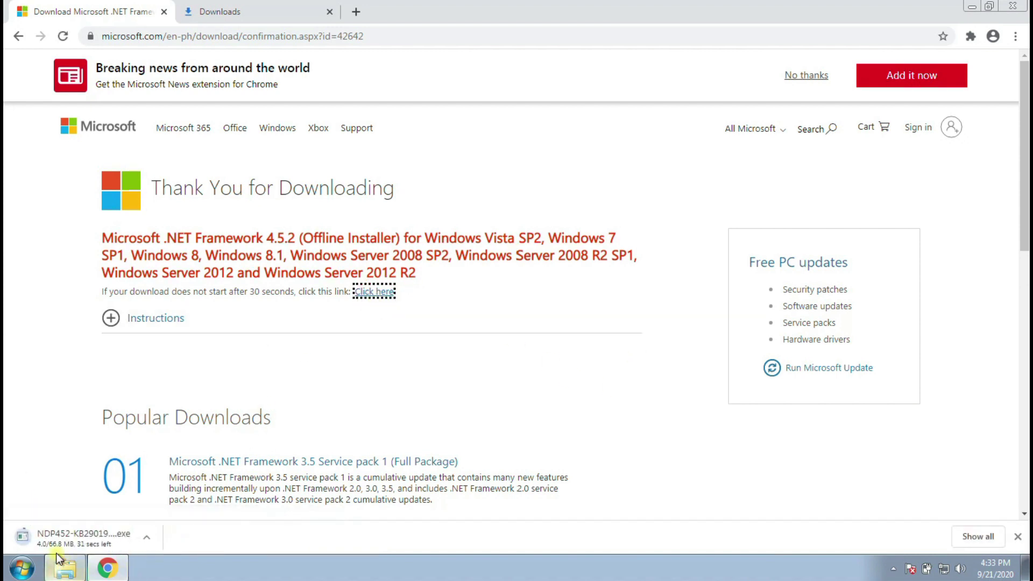
- Cancel the offline installer download and close Chrome
left_click(149, 540)
left_click(192, 527)
left_click(149, 538)
left_click(163, 516)
left_click(1022, 7)
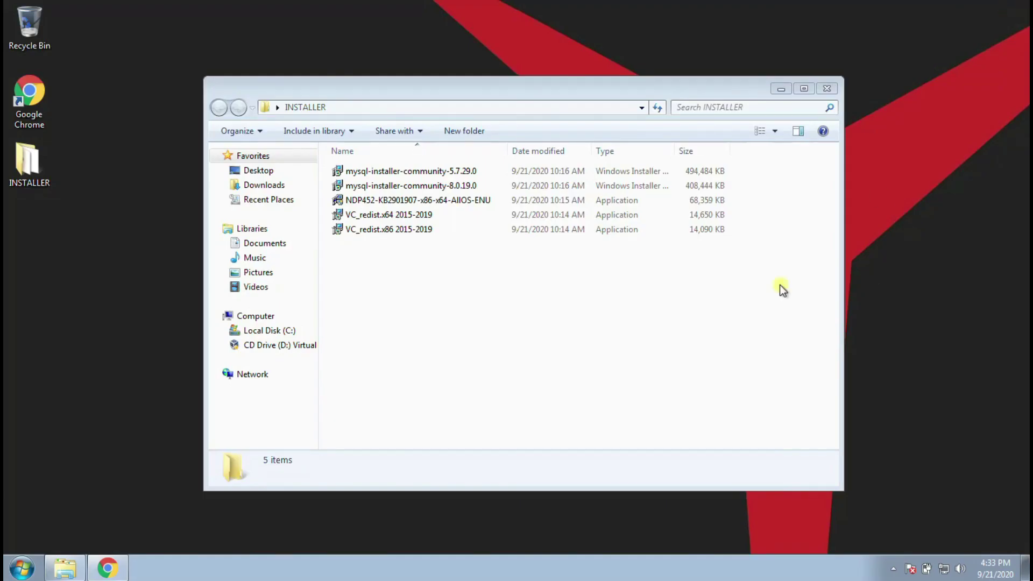
- Run NDP452-KB2901907-x86-x64-AllOS-ENU and approve the User Account Control prompt
double_click(389, 202)
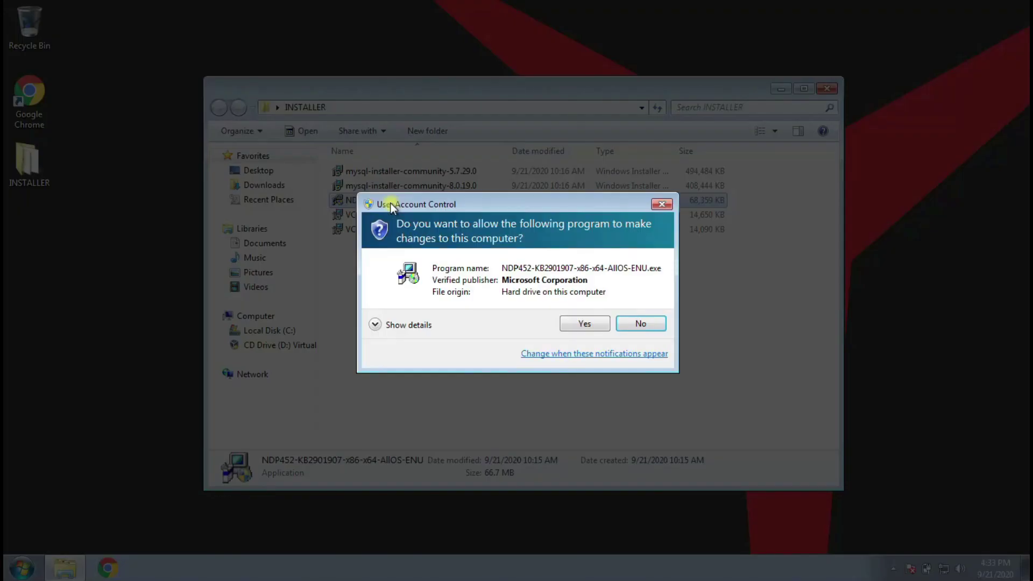
left_click(586, 323)
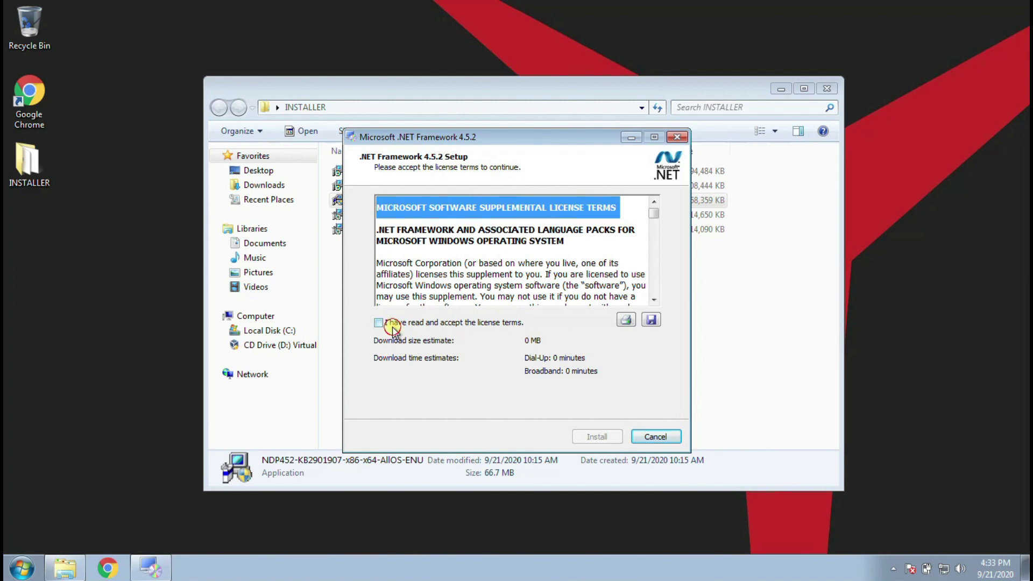
- Accept the license terms, install .NET Framework 4.5.2, and finish the setup
left_click(392, 324)
left_click(592, 439)
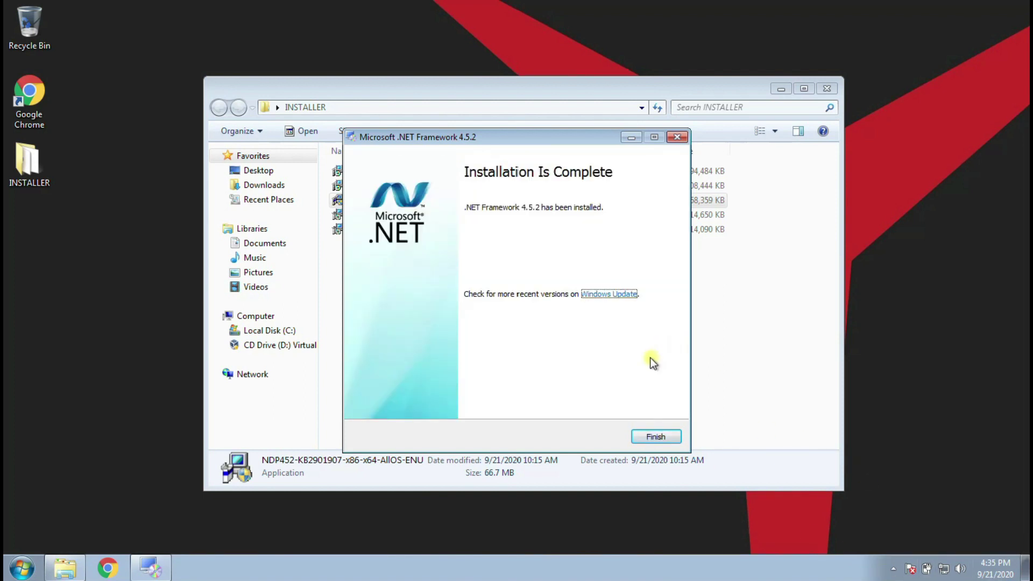
left_click(652, 436)
left_click(532, 341)
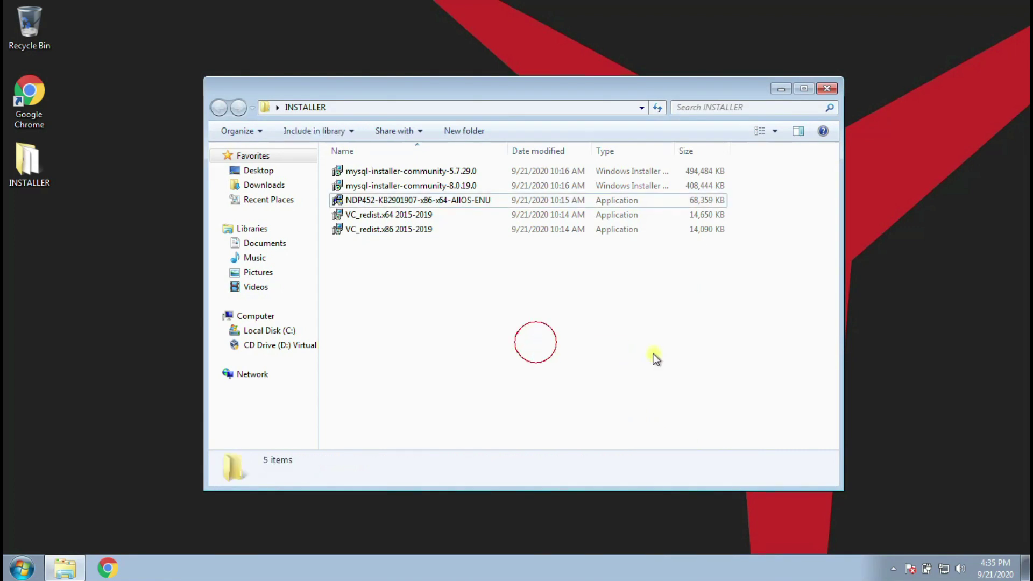
- Run mysql-installer-community-8.0.19.0 again and approve the User Account Control prompt
mouse_move(386, 185)
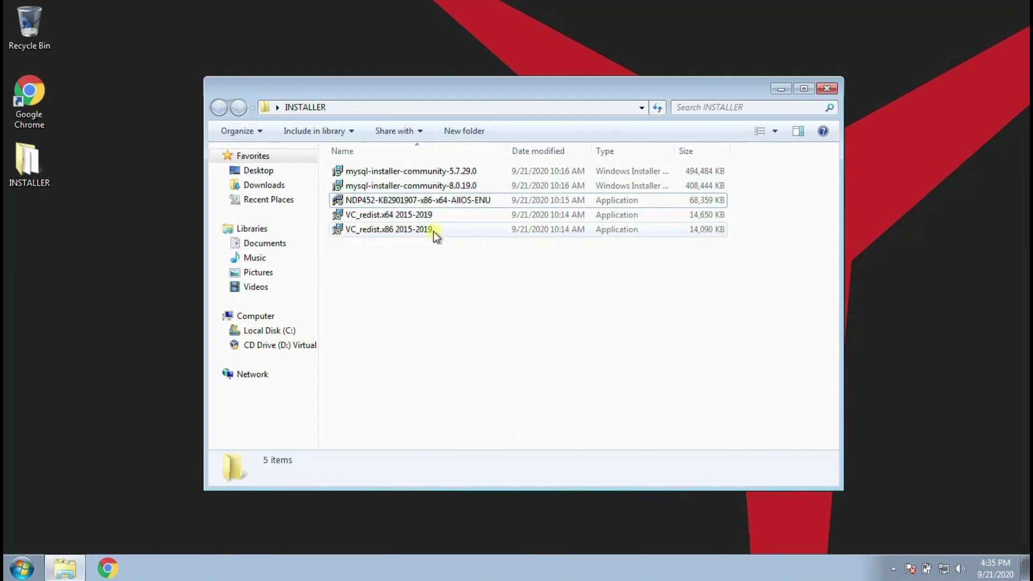
double_click(437, 186)
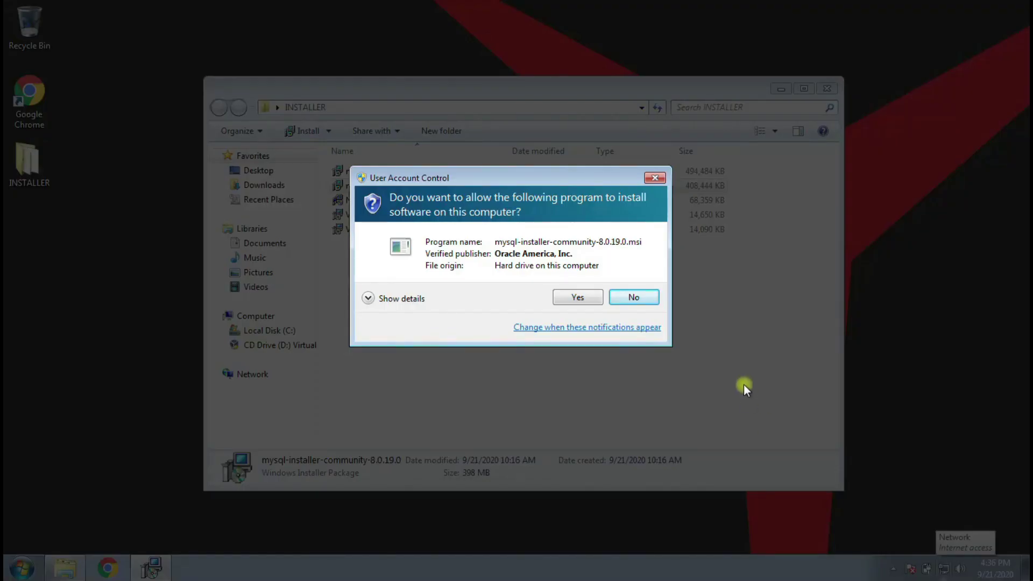
left_click(590, 299)
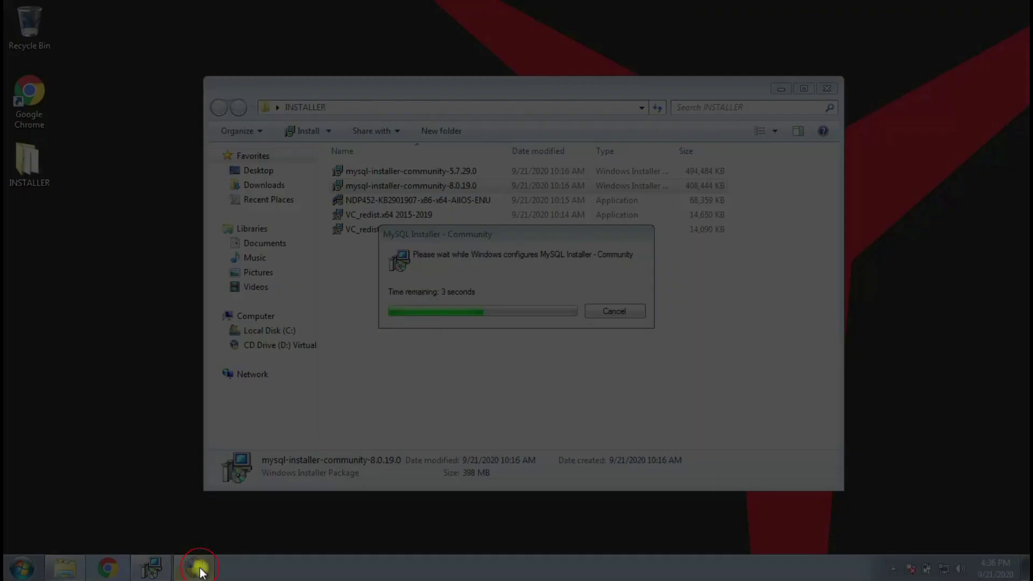
left_click(563, 299)
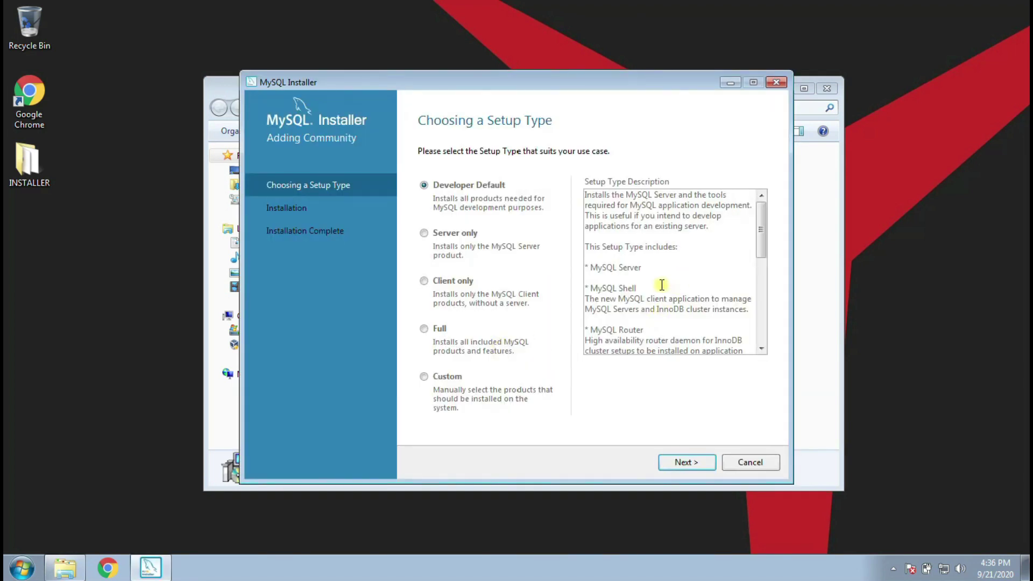
- Review the Developer Default description, then choose the Custom setup type and continue
double_click(627, 267)
left_click_drag(713, 309, 619, 329)
scroll(753, 257, "down", 4)
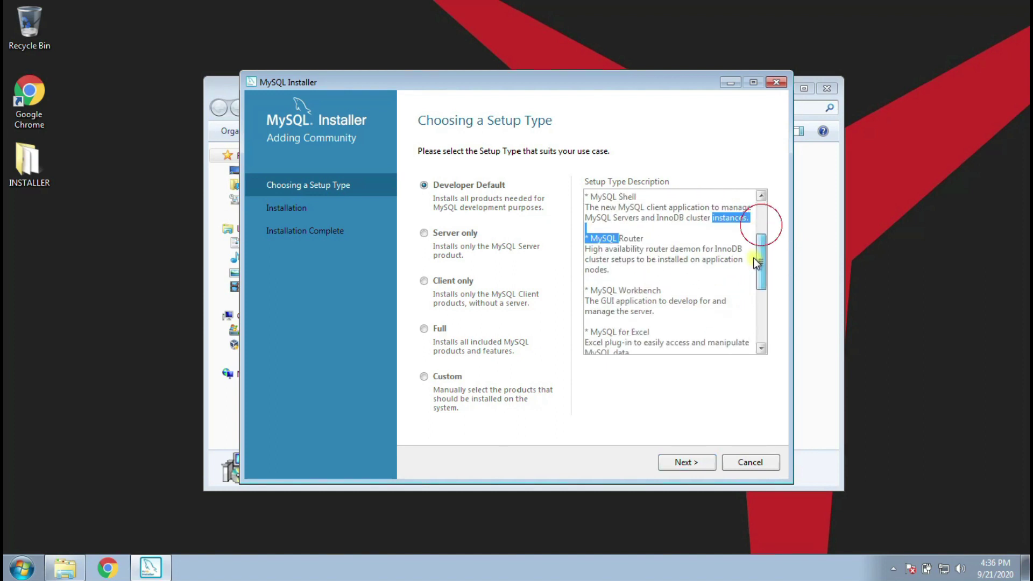
left_click_drag(652, 272, 585, 260)
left_click(635, 299)
left_click_drag(760, 259, 751, 204)
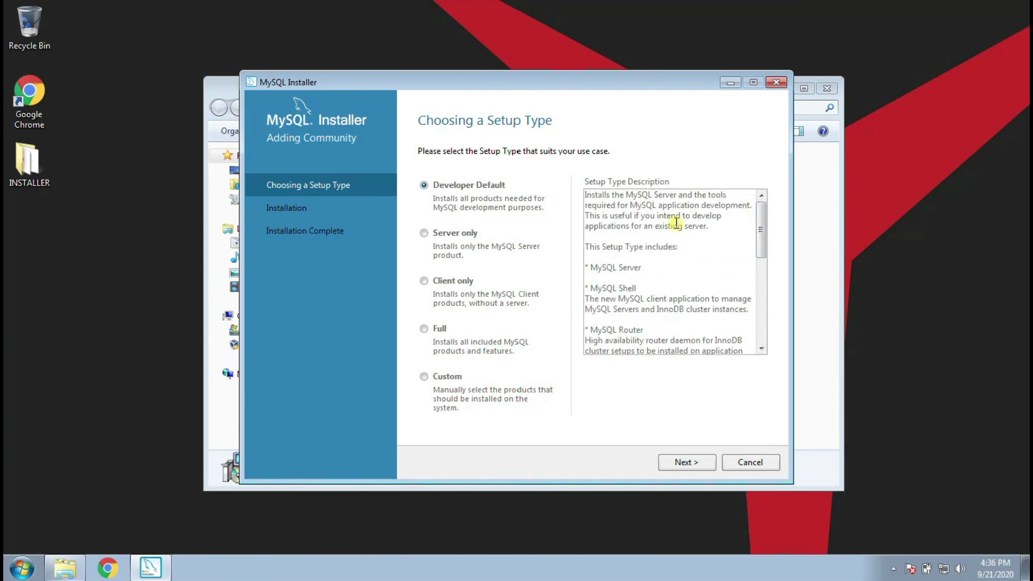
left_click_drag(641, 268, 591, 268)
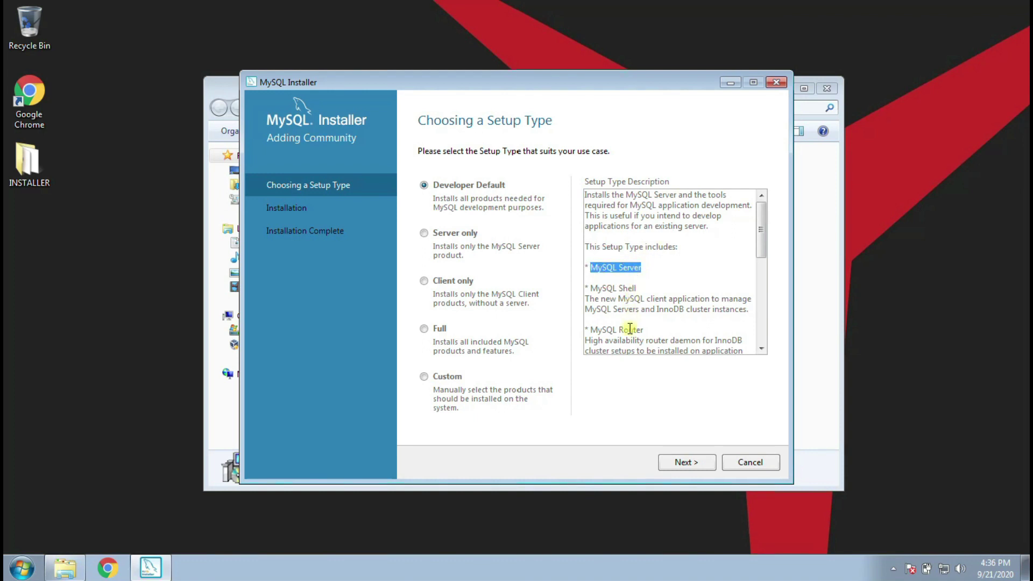
double_click(626, 288)
left_click_drag(759, 241, 750, 291)
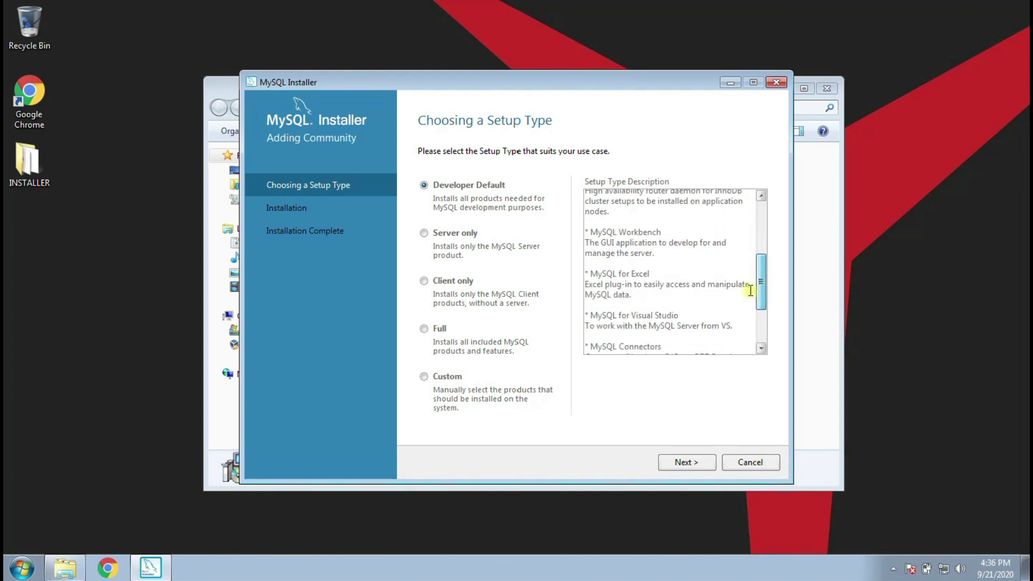
left_click_drag(618, 233, 623, 244)
left_click(652, 240)
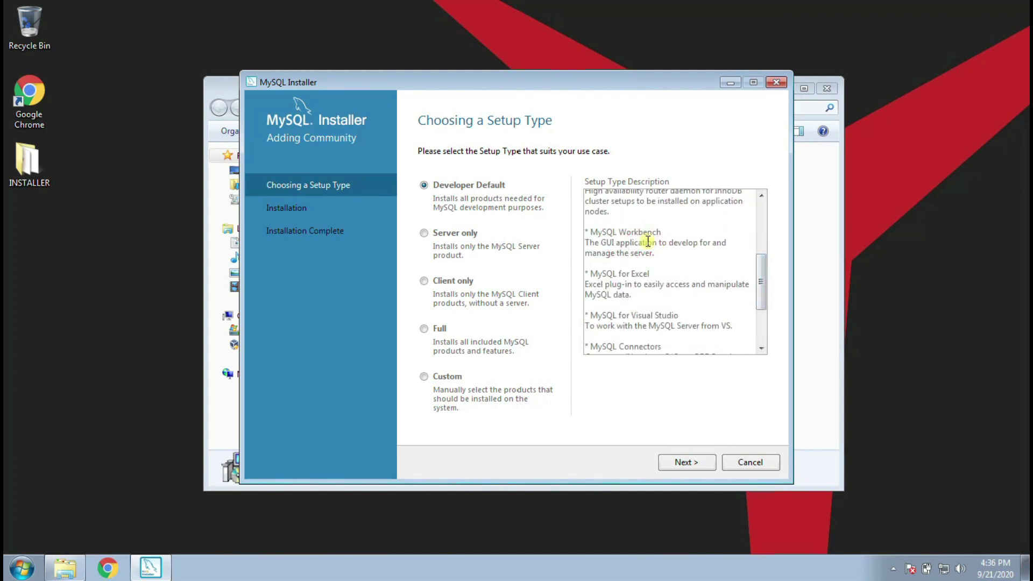
left_click(427, 379)
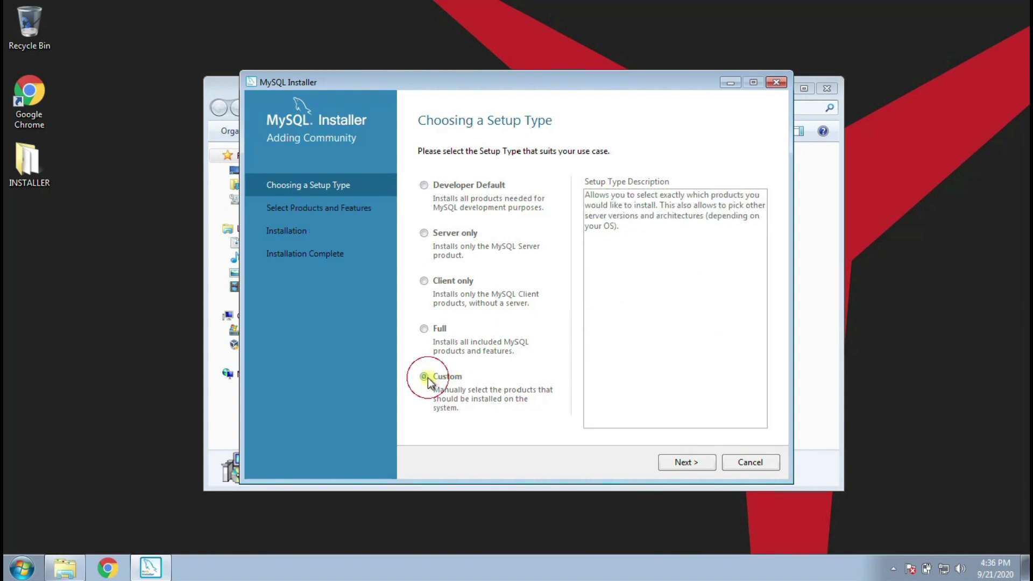
left_click(686, 463)
- Add MySQL Server 8.0.19 - X64 to the products to install
left_click(426, 226)
left_click(443, 248)
left_click(438, 237)
left_click(451, 249)
left_click(543, 261)
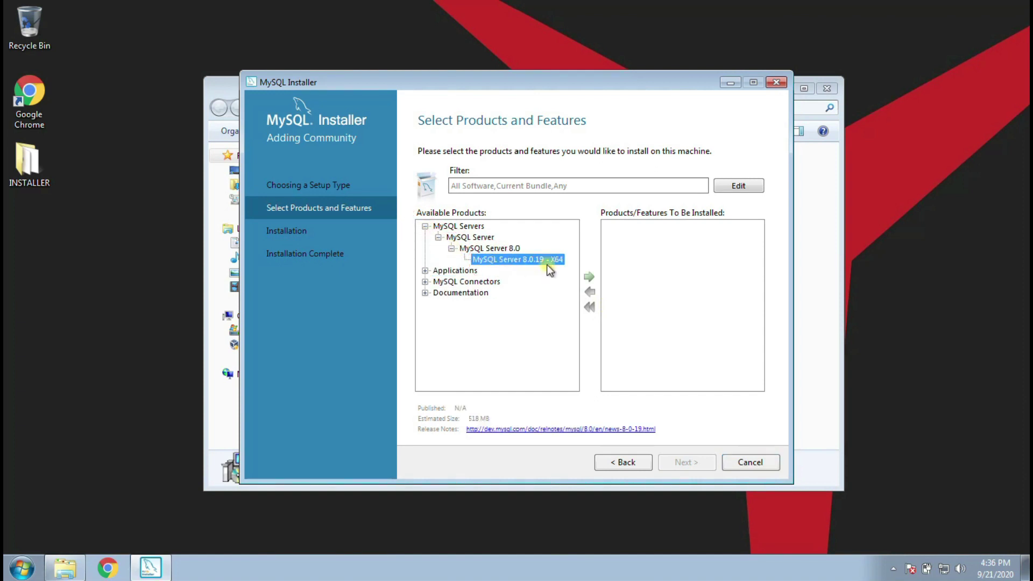
left_click(589, 277)
- Add MySQL Workbench 8.0.19 to the products to install
left_click(425, 271)
left_click(438, 282)
left_click(451, 293)
left_click(484, 304)
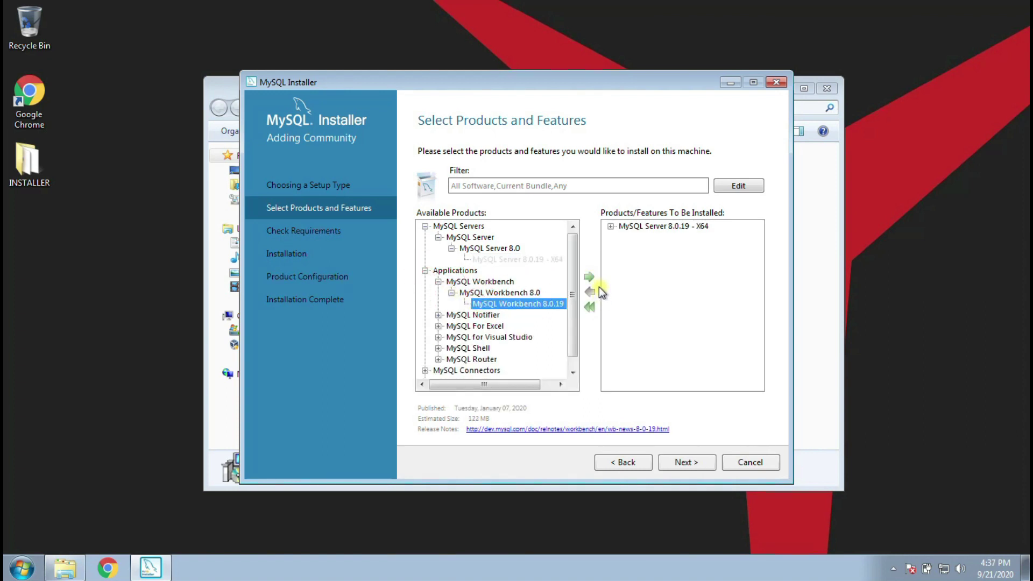
left_click(589, 277)
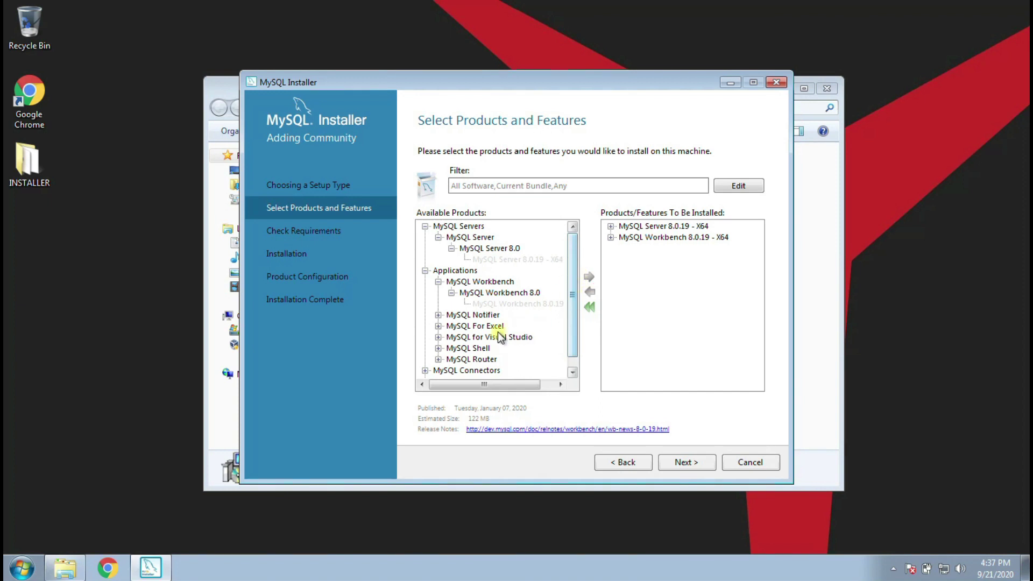
- Add MySQL Shell 8.0.19 - X64 and proceed to the requirements check
left_click(438, 348)
left_click(451, 360)
left_click(487, 371)
left_click(589, 276)
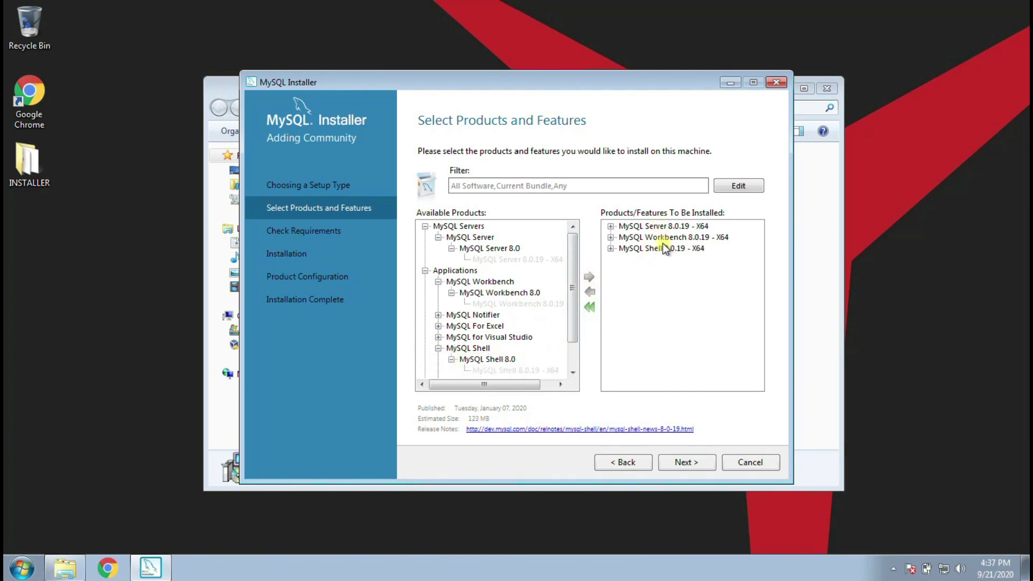
left_click(687, 462)
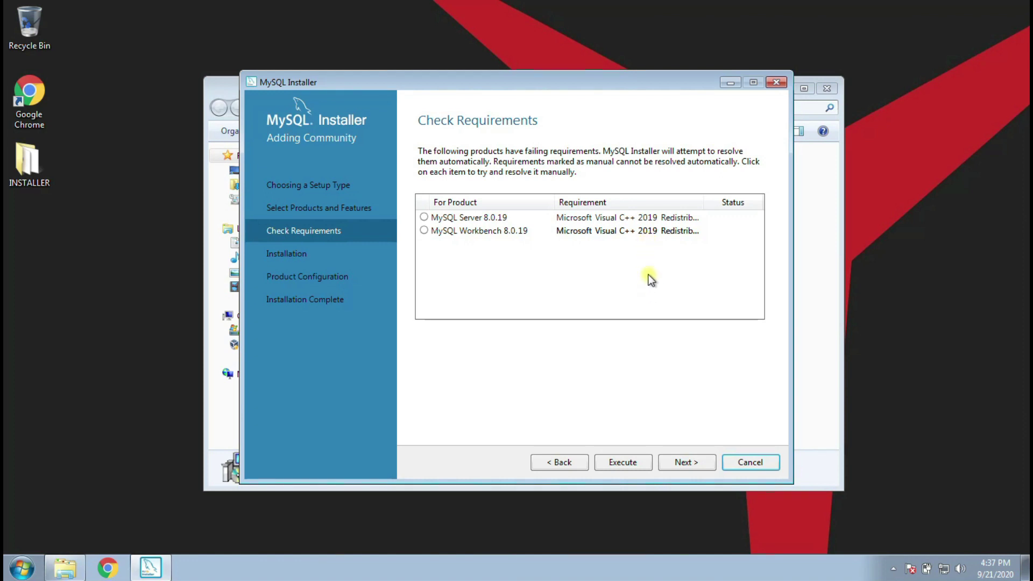
- Move MySQL Installer aside and select both VC_redist 2015-2019 files in the INSTALLER folder
left_click_drag(605, 80, 776, 130)
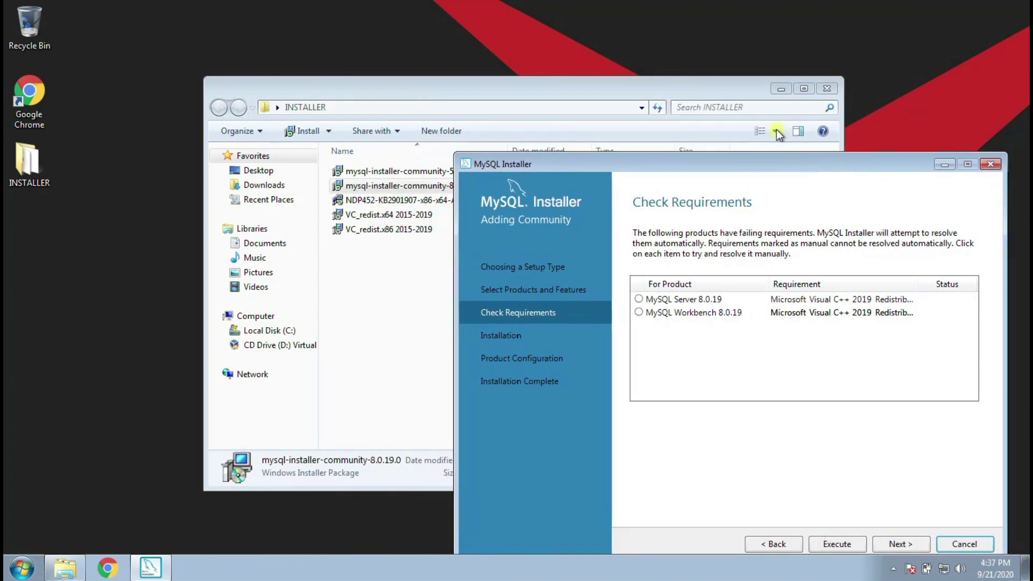
left_click_drag(638, 86, 555, 70)
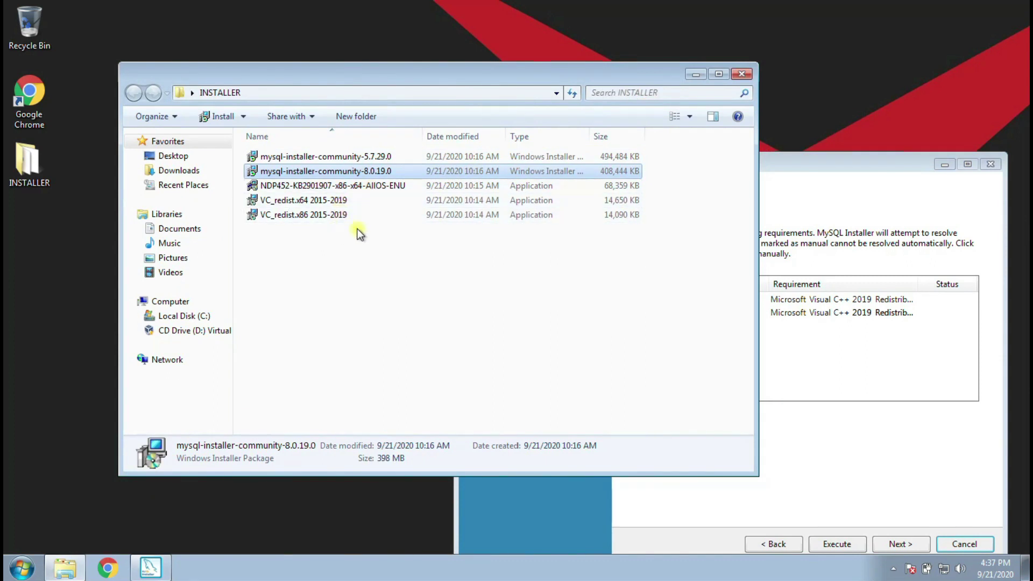
left_click(380, 300)
left_click_drag(385, 280, 294, 198)
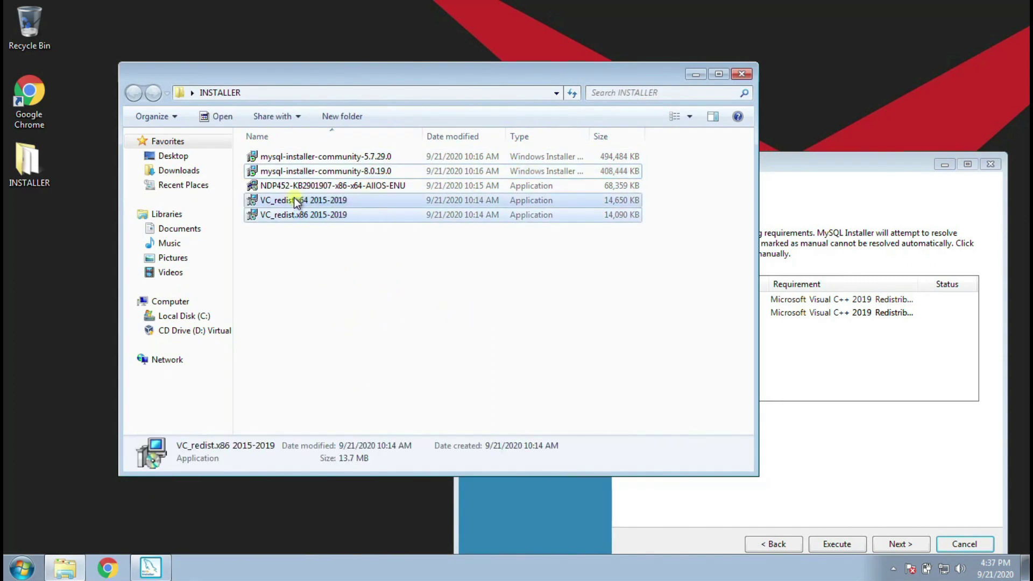
left_click(109, 569)
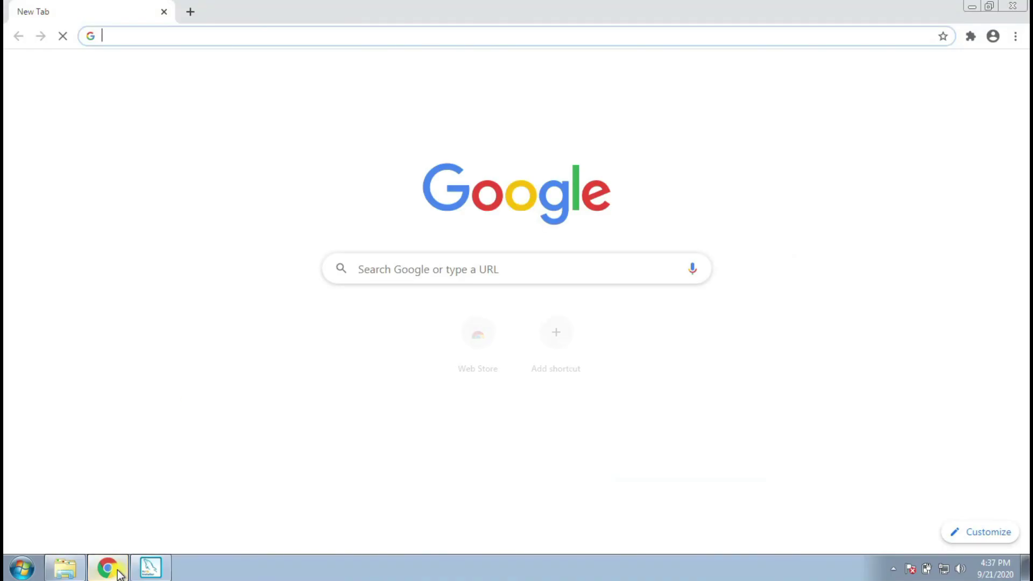
- Search Google for 'visual c++ redistributable 2019' from the Chrome address bar
left_click(325, 33)
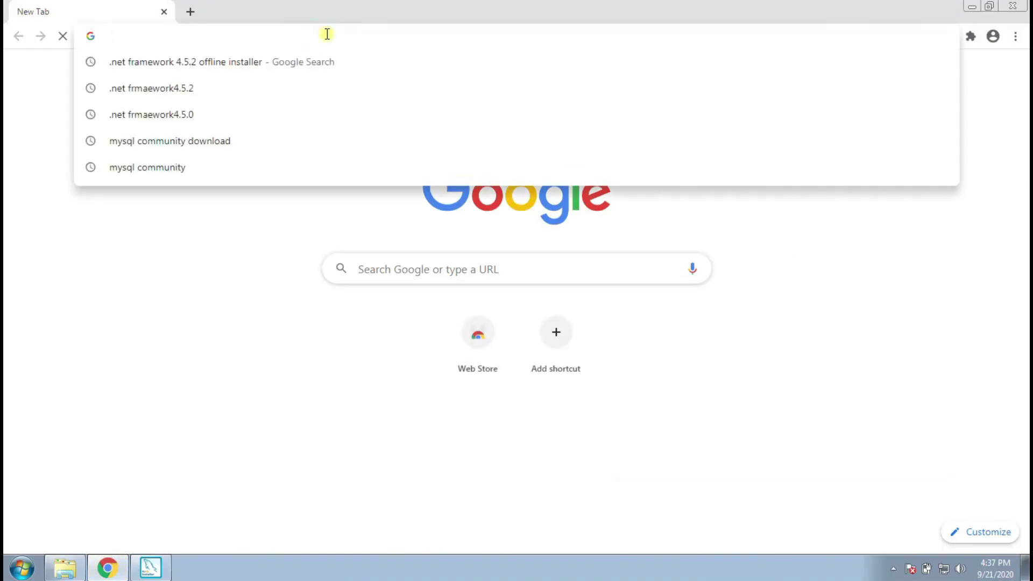
type("visua")
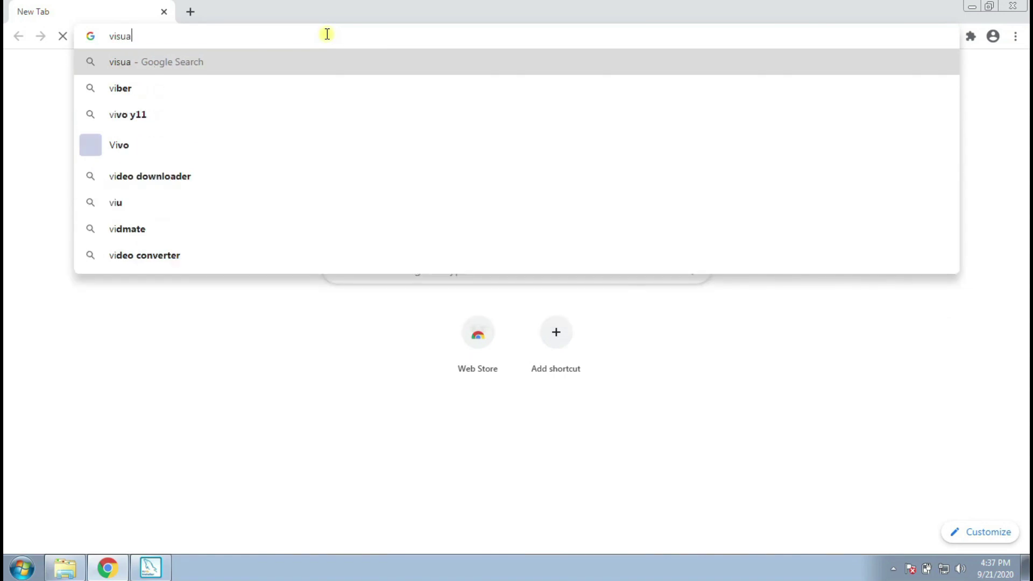
type("l c++ re")
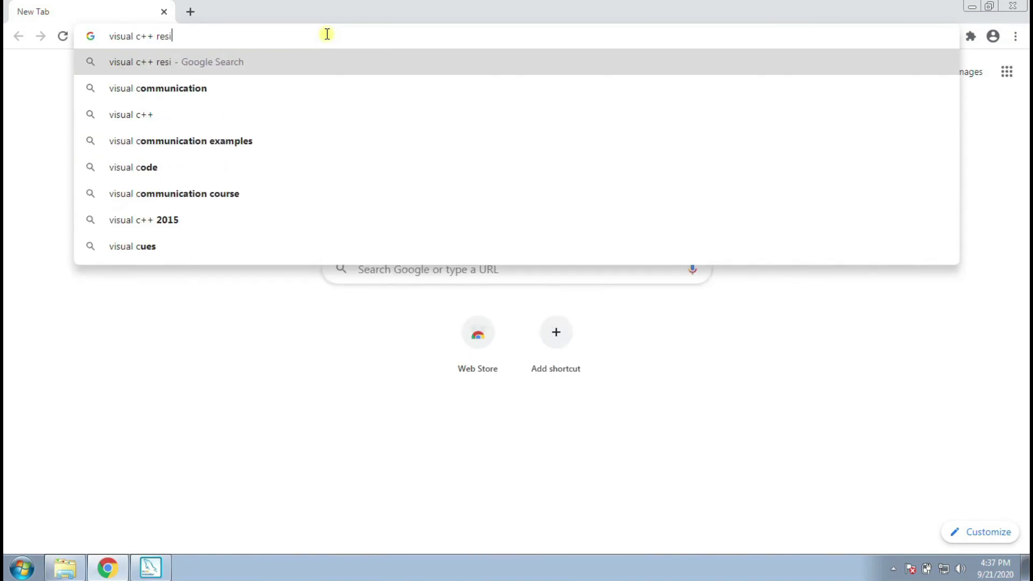
type("d")
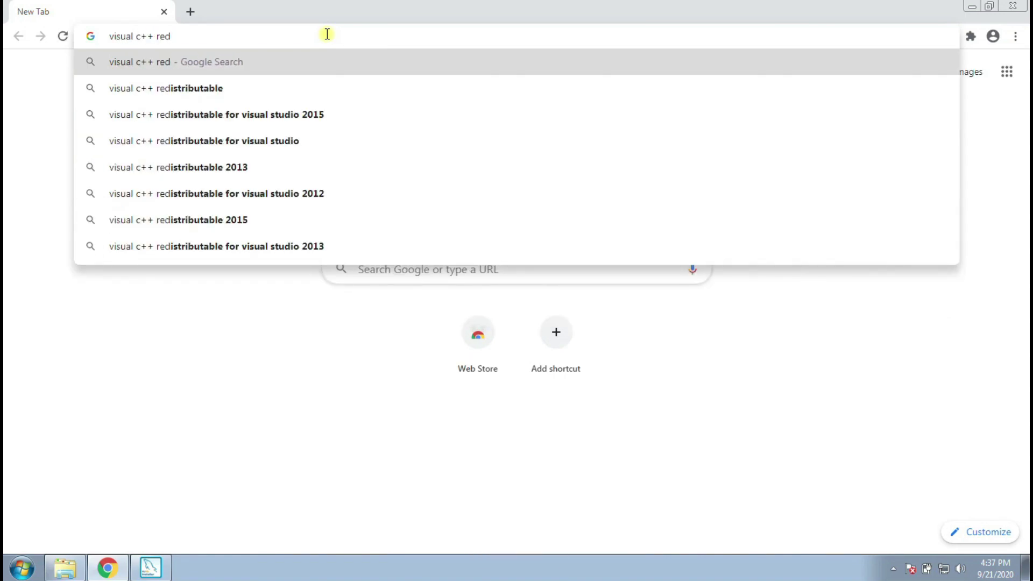
key("Down")
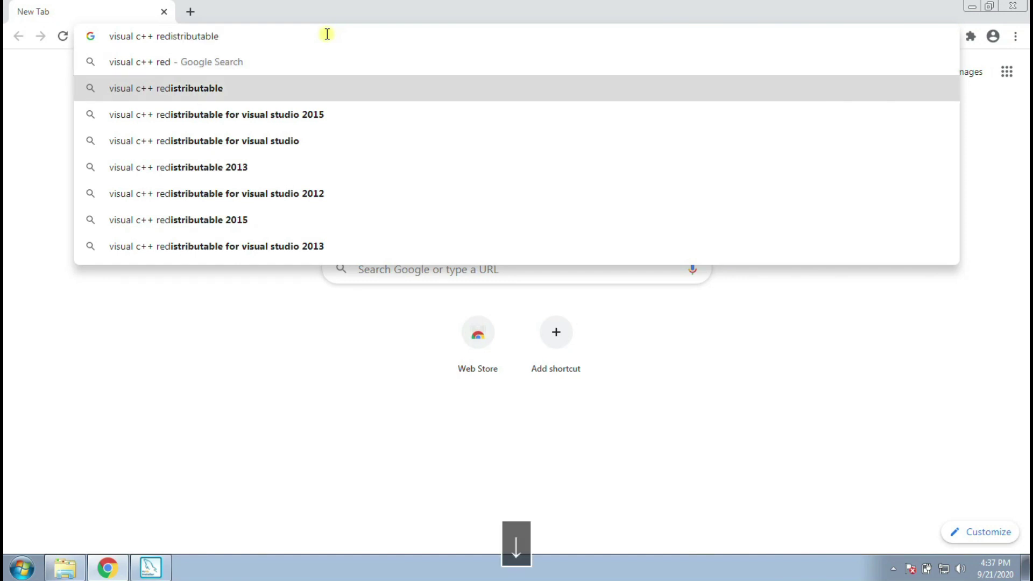
type("209")
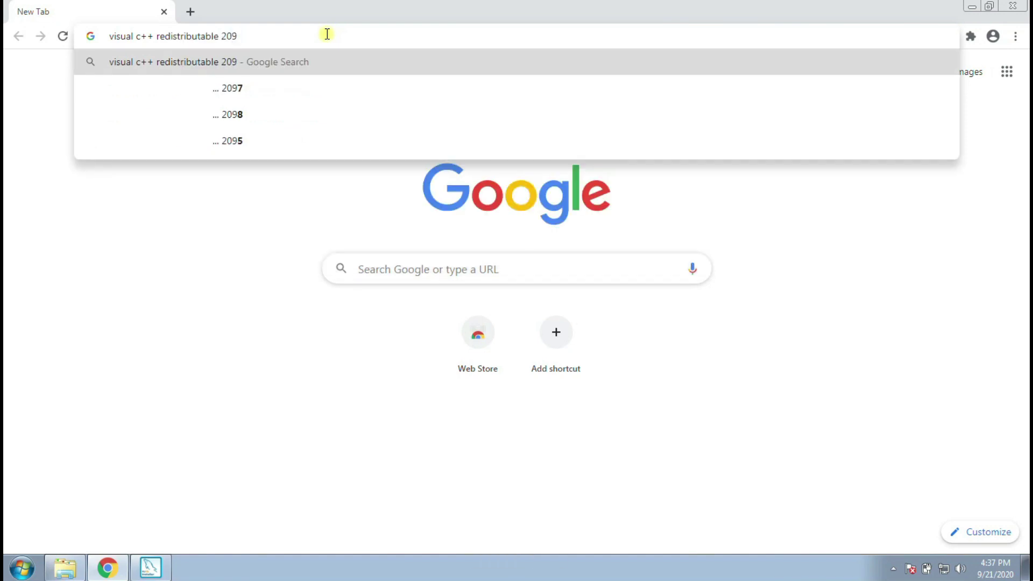
key("BackSpace")
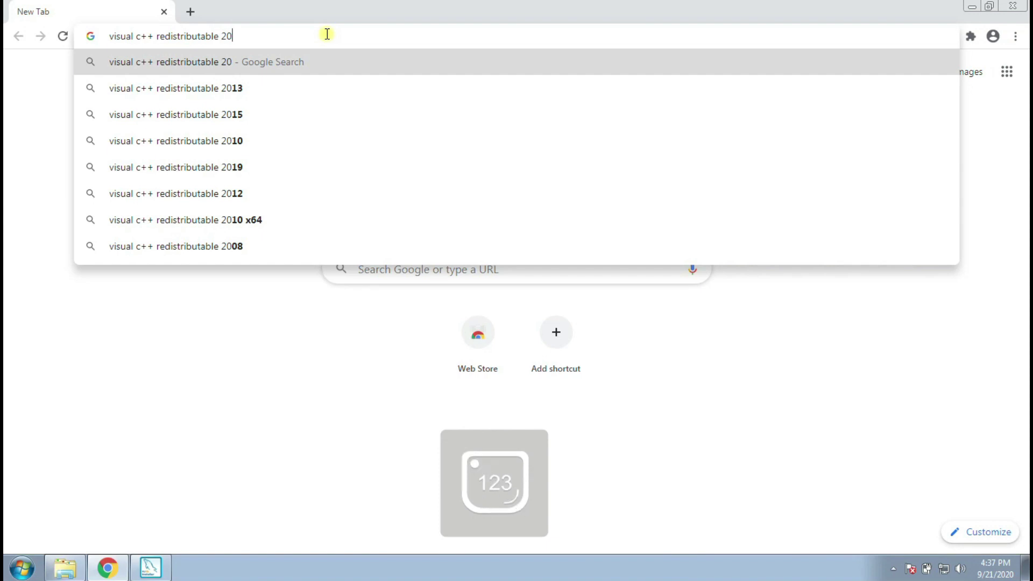
type("19")
key("Return")
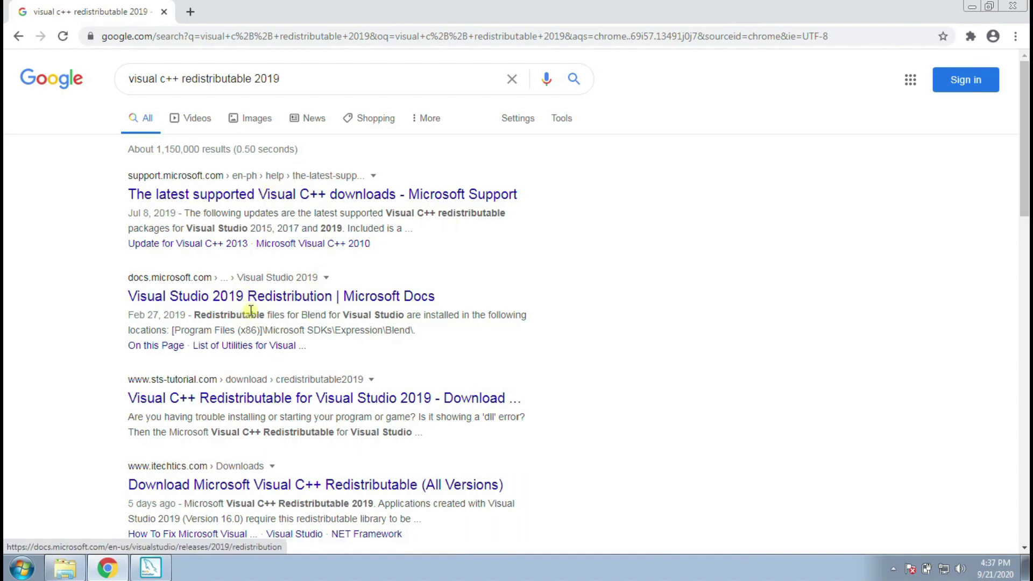
- Open Microsoft Support's latest supported Visual C++ downloads article and scroll to the 2015-2019 section
left_click(269, 194)
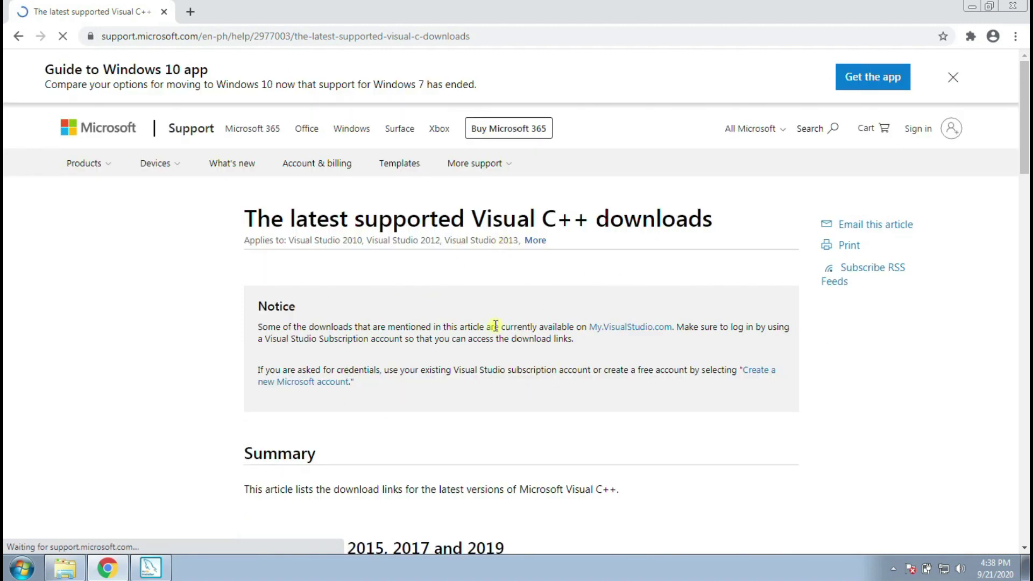
scroll(378, 245, "down", 5)
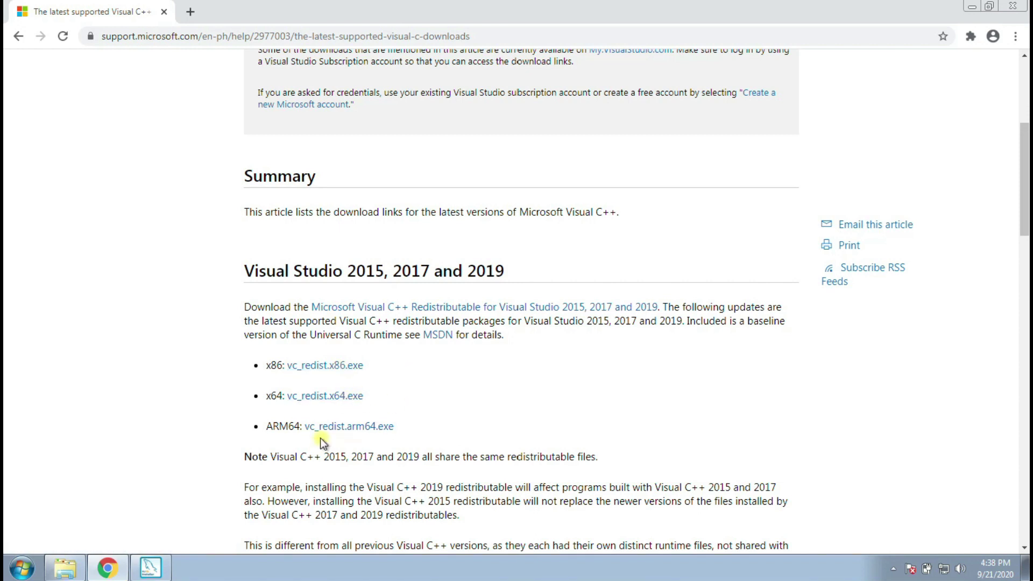
scroll(442, 424, "down", 1)
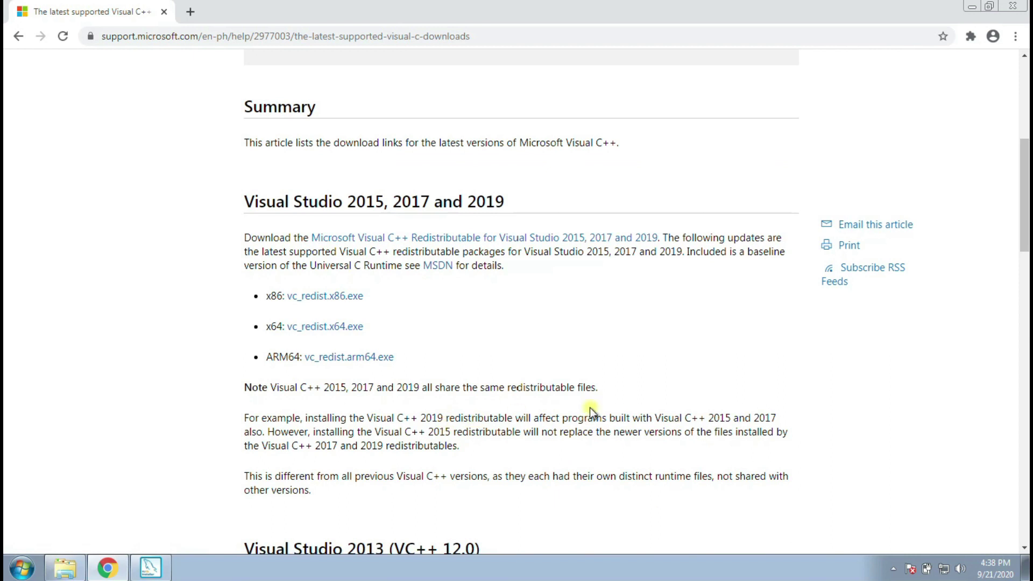
scroll(592, 412, "down", 2)
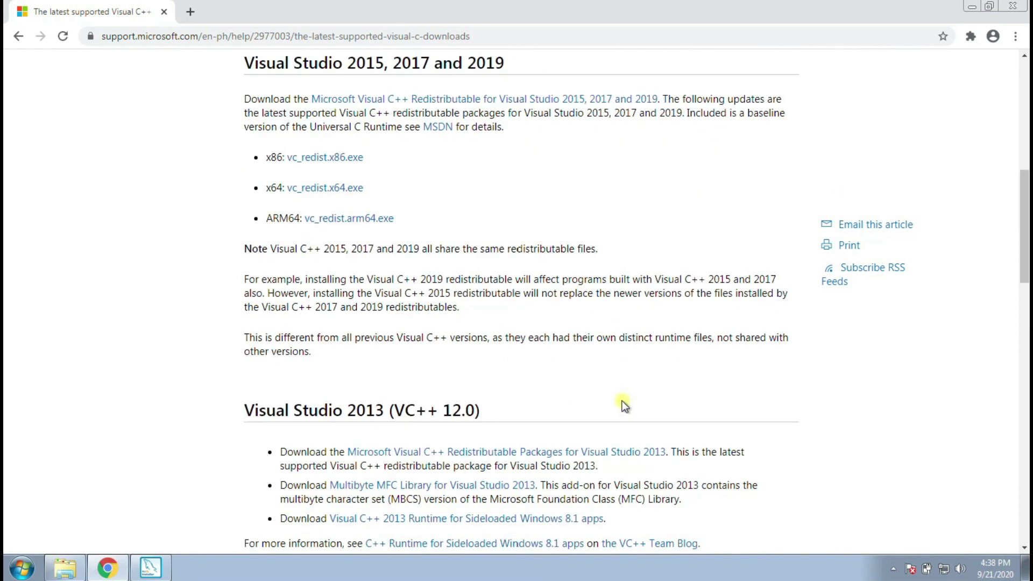
scroll(642, 400, "down", 3)
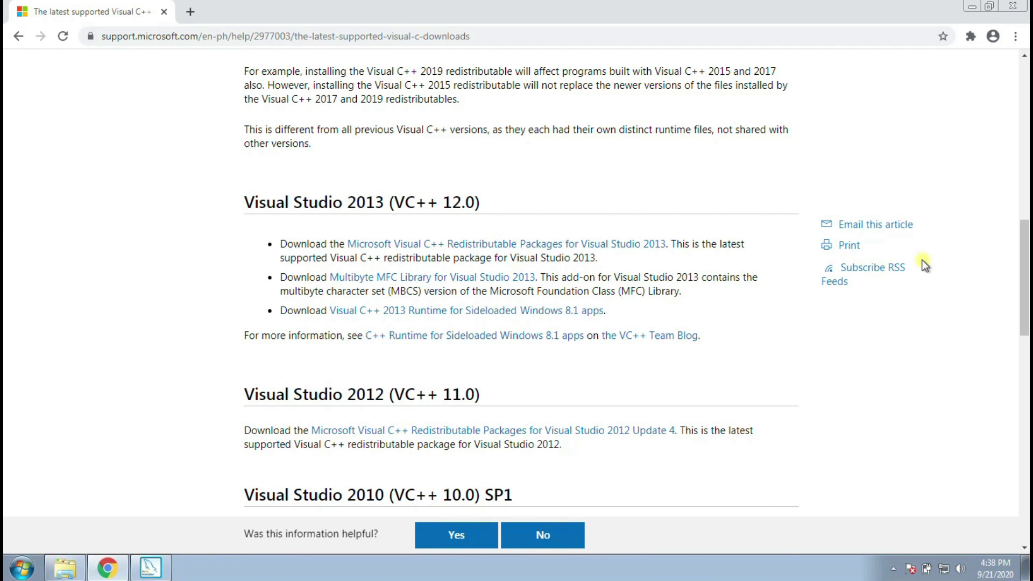
scroll(407, 187, "up", 6)
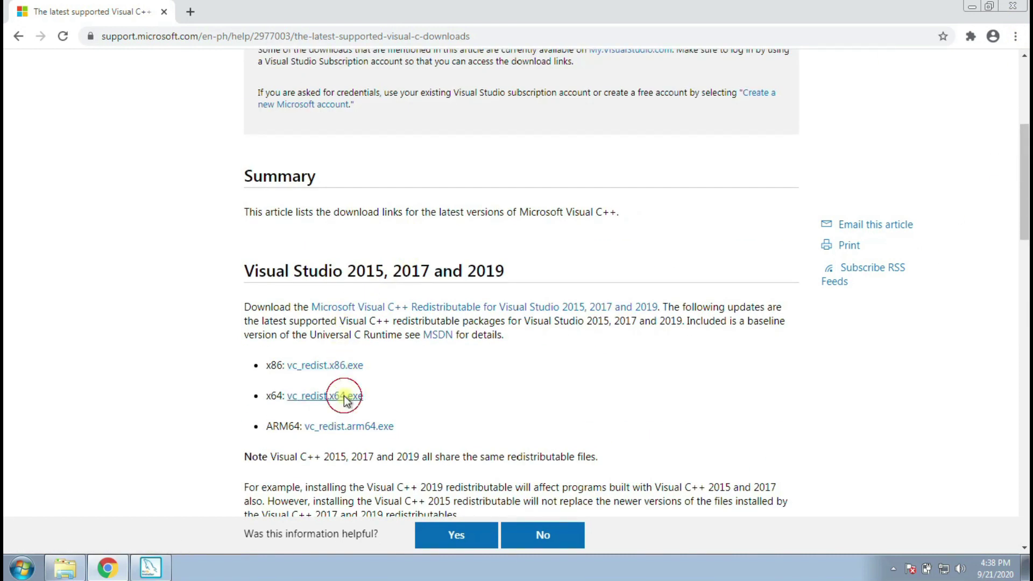
- Start the vc_redist.x64.exe download, cancel it, and close Chrome
left_click(346, 396)
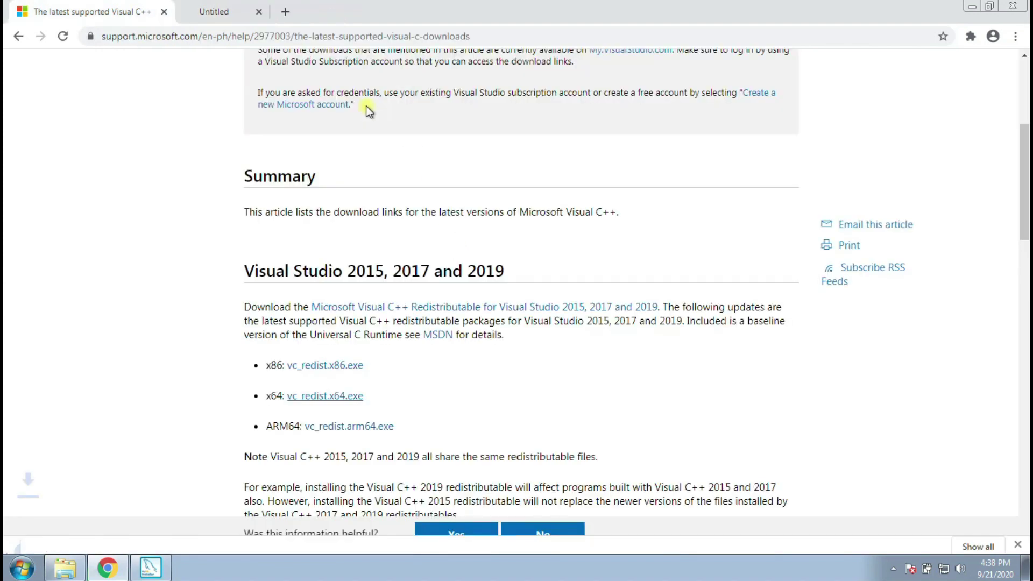
left_click(147, 538)
left_click(179, 519)
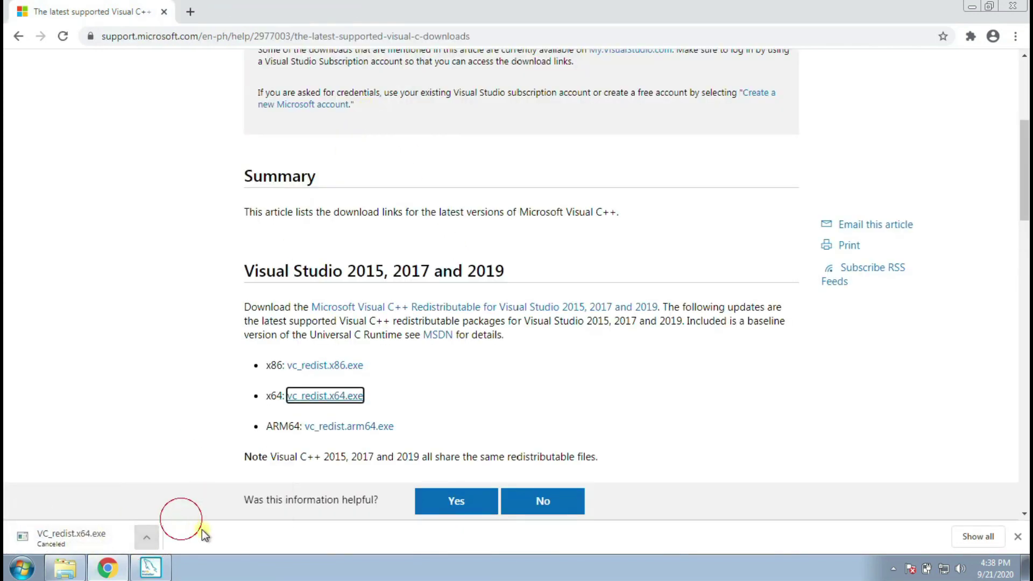
left_click(1019, 5)
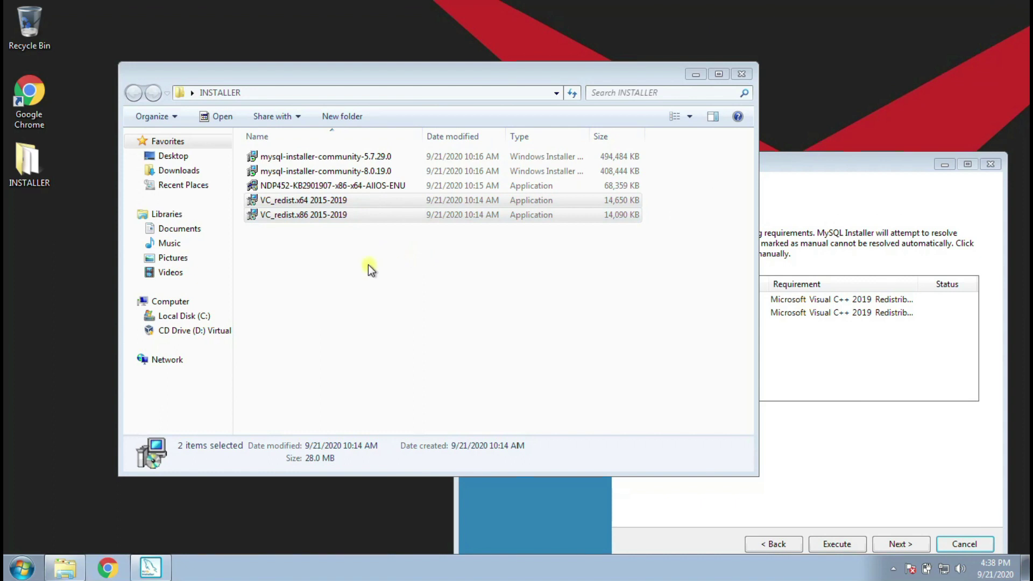
- Install the x64 Visual C++ 2015-2019 redistributable from VC_redist.x64, accepting the license
left_click(362, 240)
double_click(312, 200)
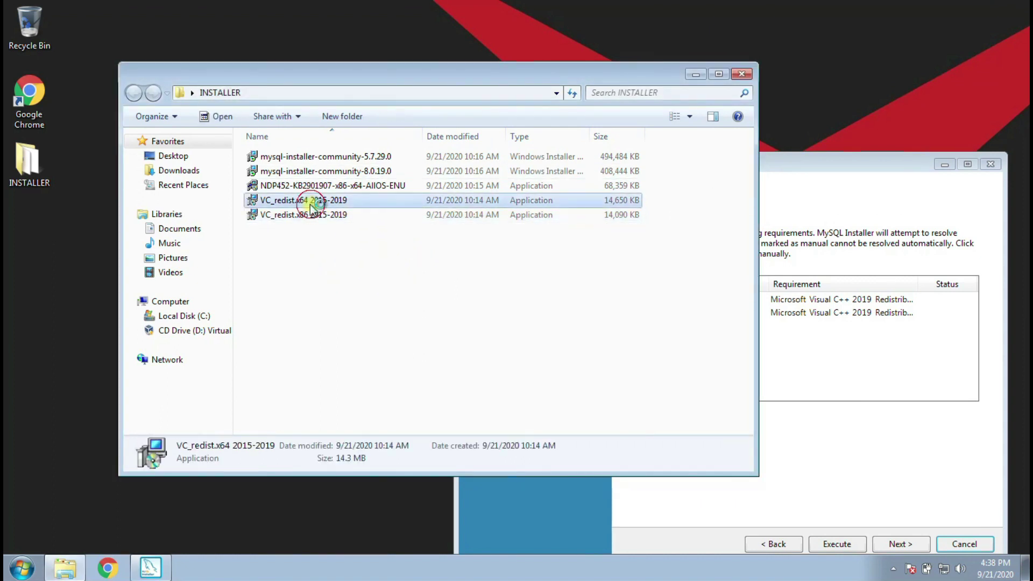
left_click(414, 342)
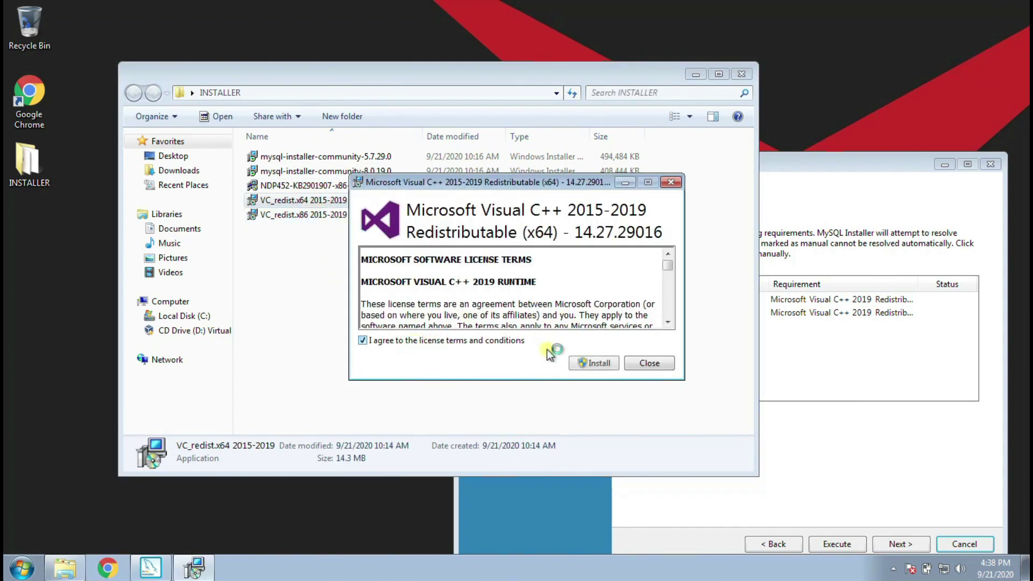
left_click(584, 361)
left_click(576, 296)
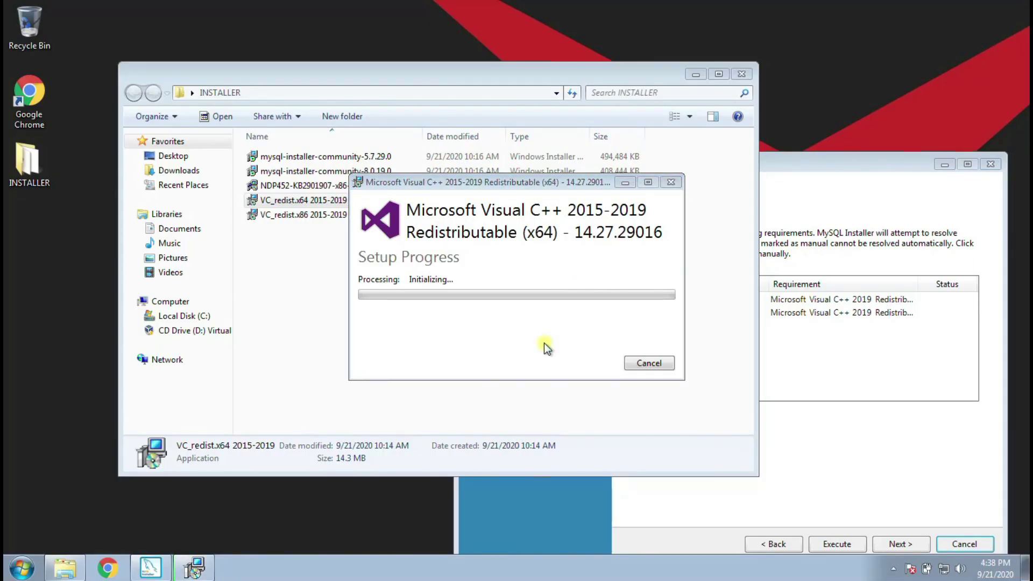
left_click_drag(531, 184, 735, 198)
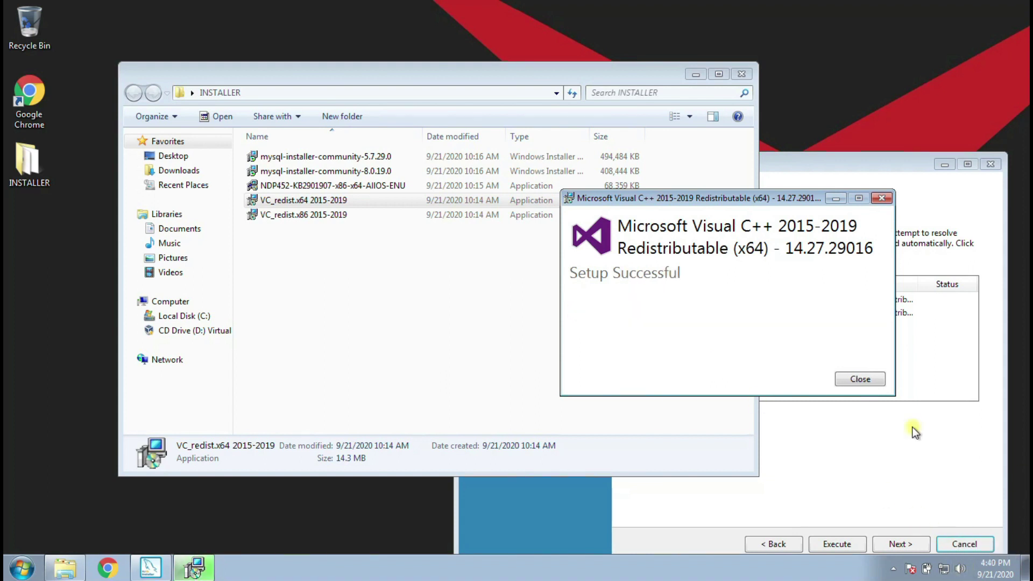
left_click(873, 382)
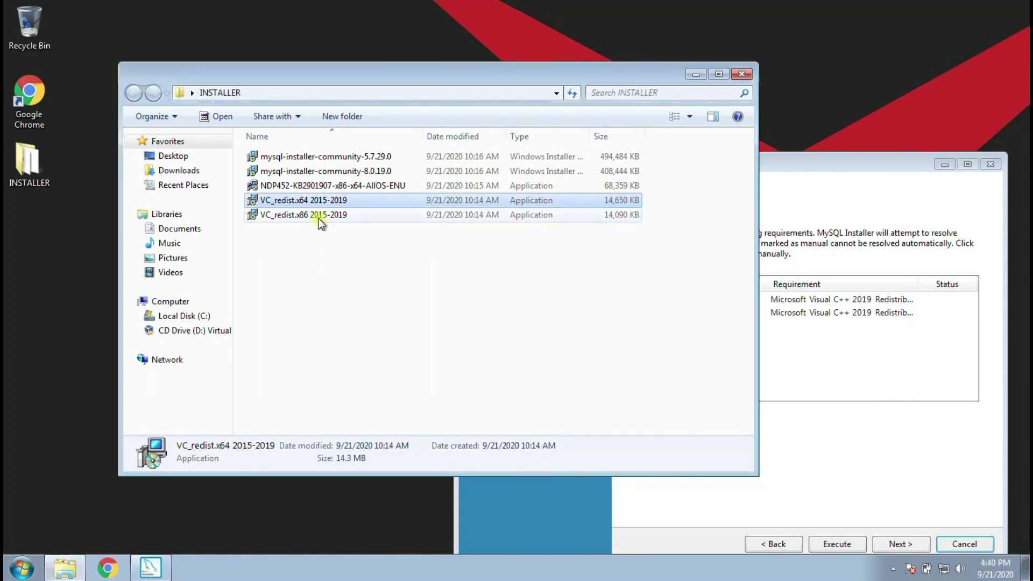
- Install the x86 Visual C++ 2015-2019 redistributable from VC_redist.x86, accepting the license
double_click(321, 223)
left_click(363, 341)
left_click(592, 366)
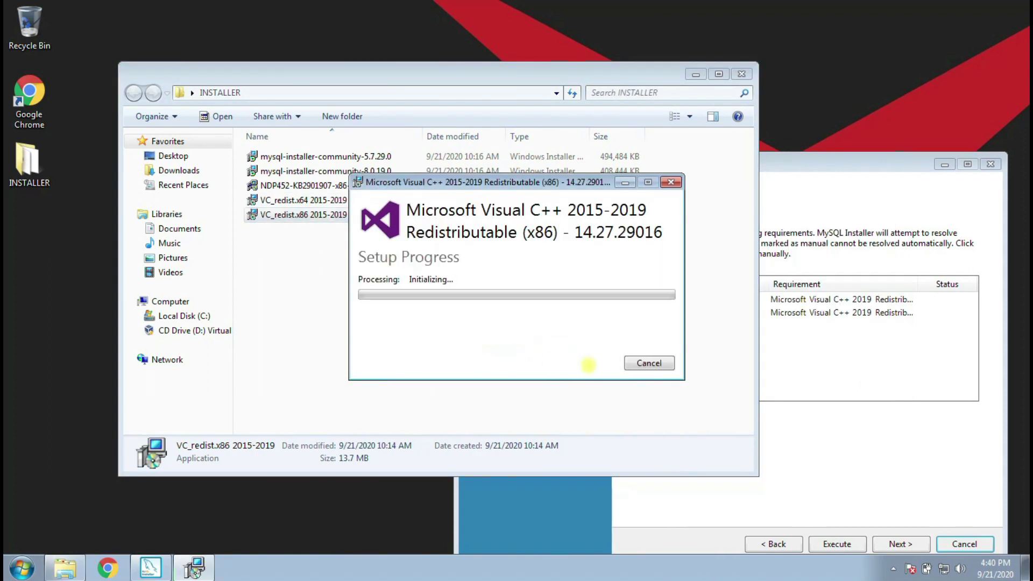
left_click(565, 295)
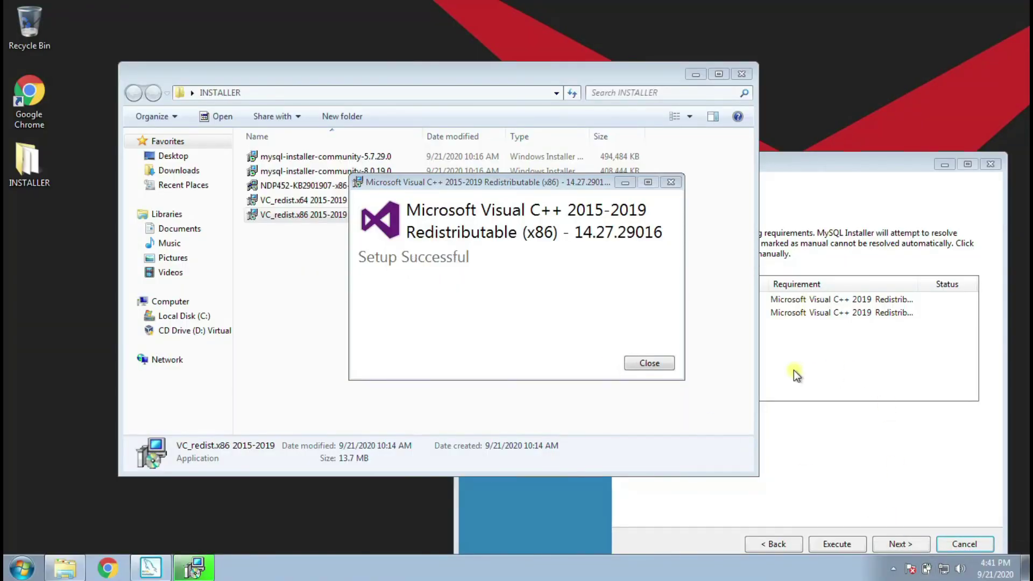
left_click_drag(530, 182, 538, 186)
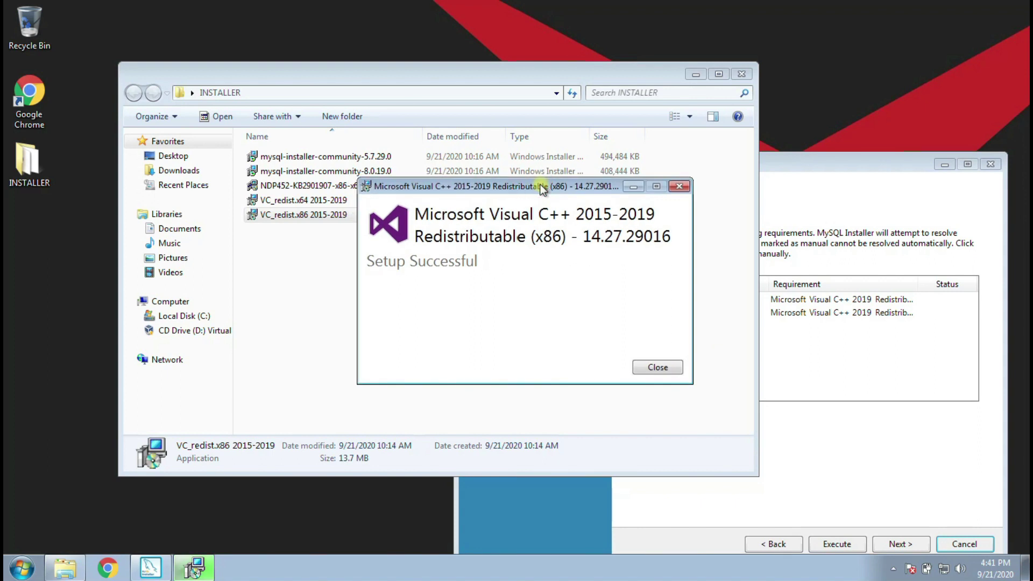
left_click(657, 367)
left_click_drag(800, 165, 643, 71)
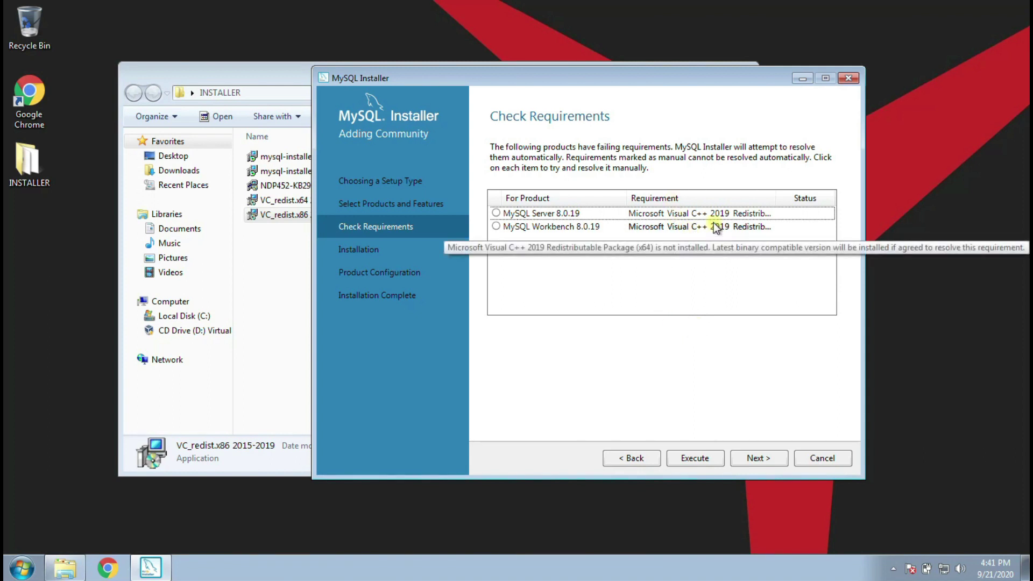
- Refresh Check Requirements via Back and Next until it is empty, then reach the Installation page
left_click_drag(619, 81, 698, 93)
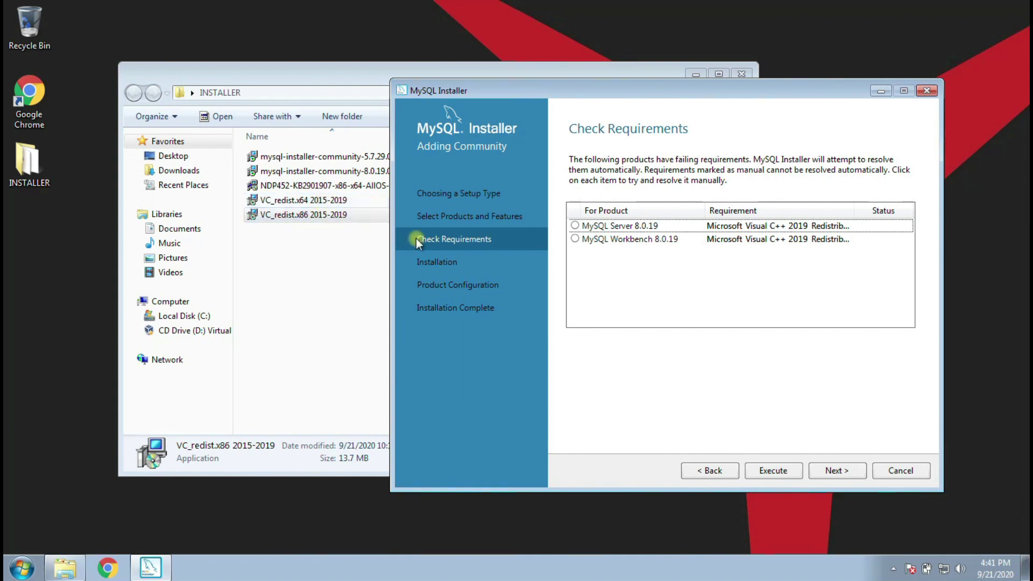
left_click(711, 471)
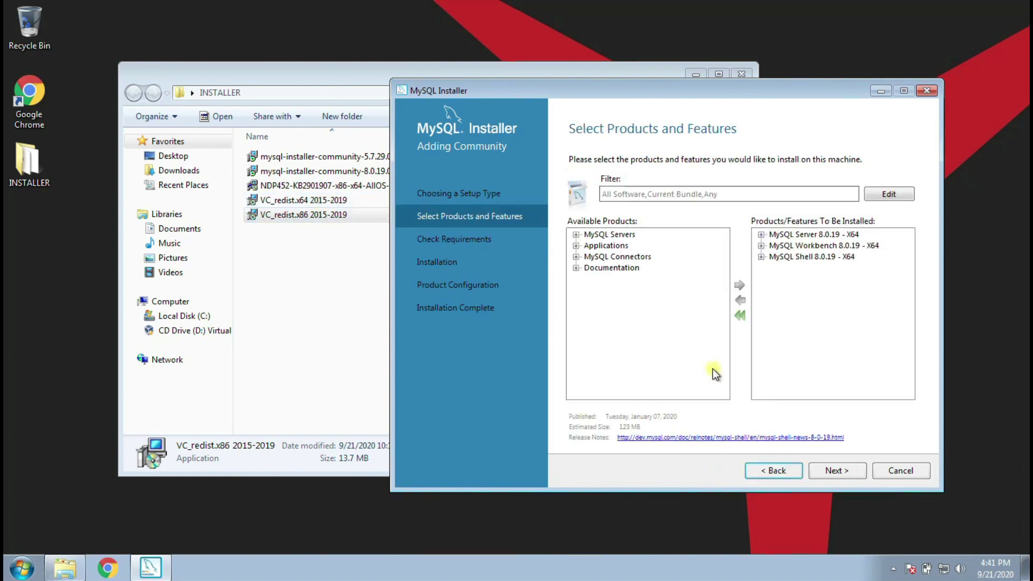
left_click(835, 471)
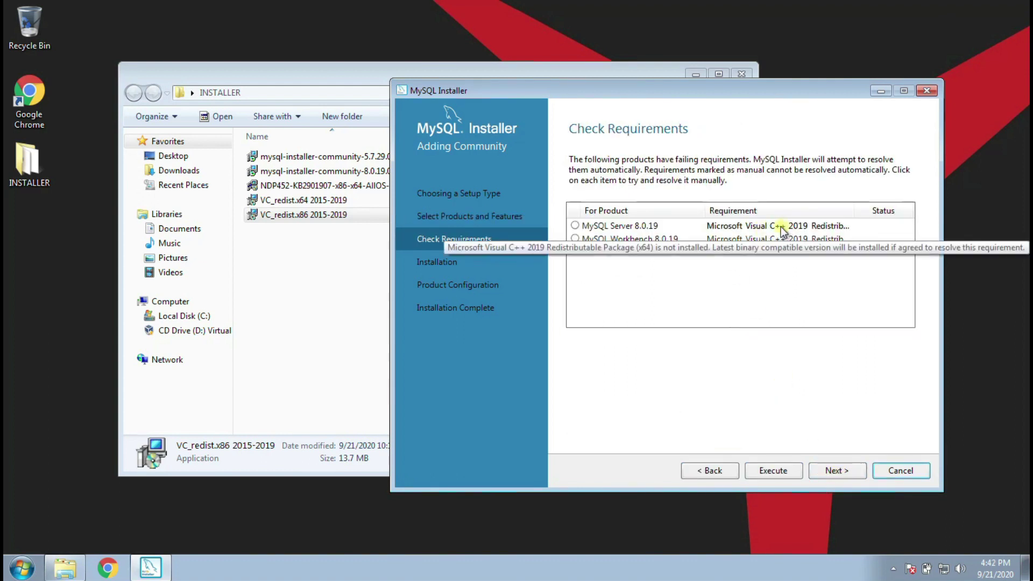
left_click(826, 471)
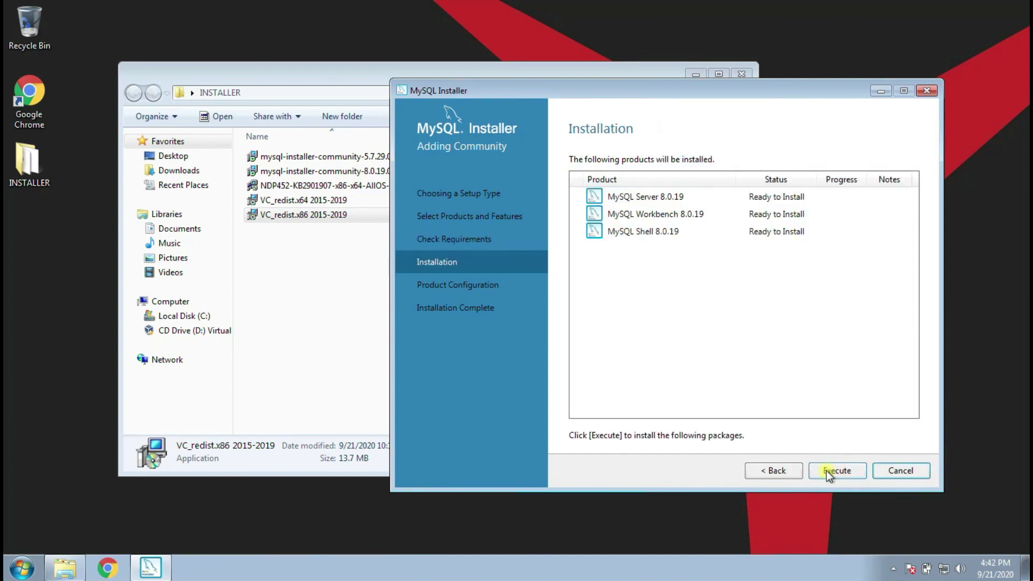
left_click(775, 472)
left_click(774, 471)
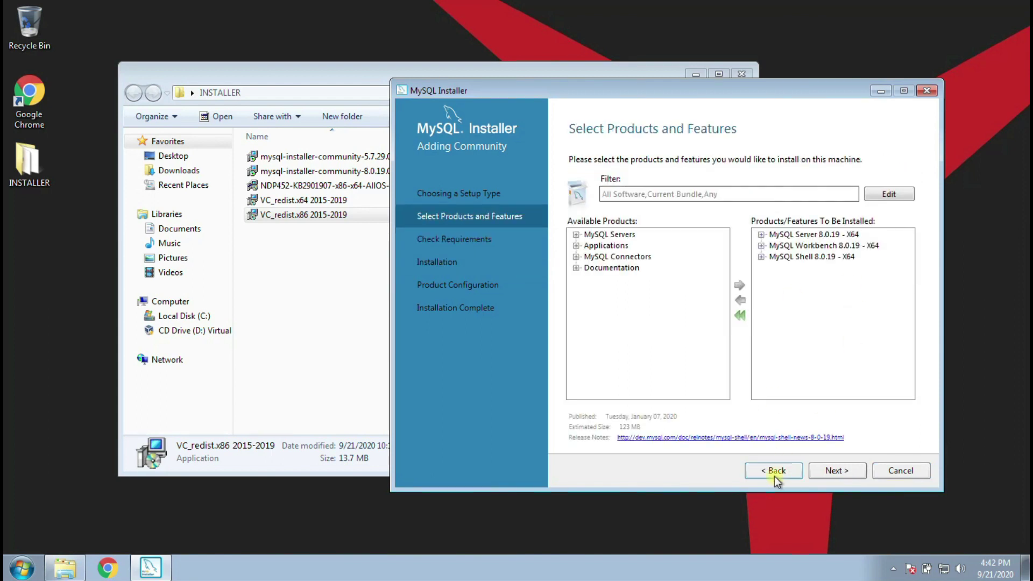
left_click(839, 471)
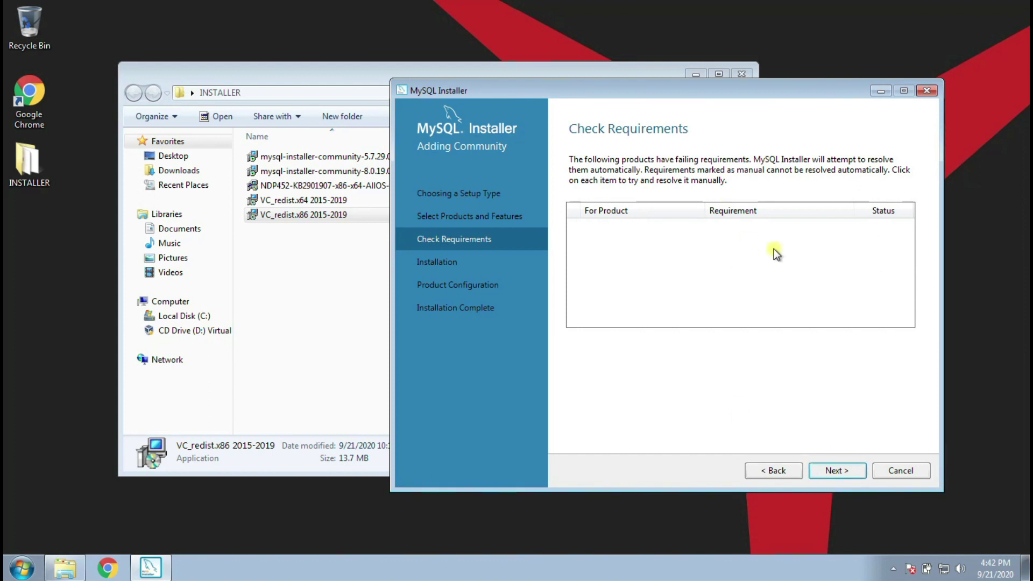
left_click(836, 470)
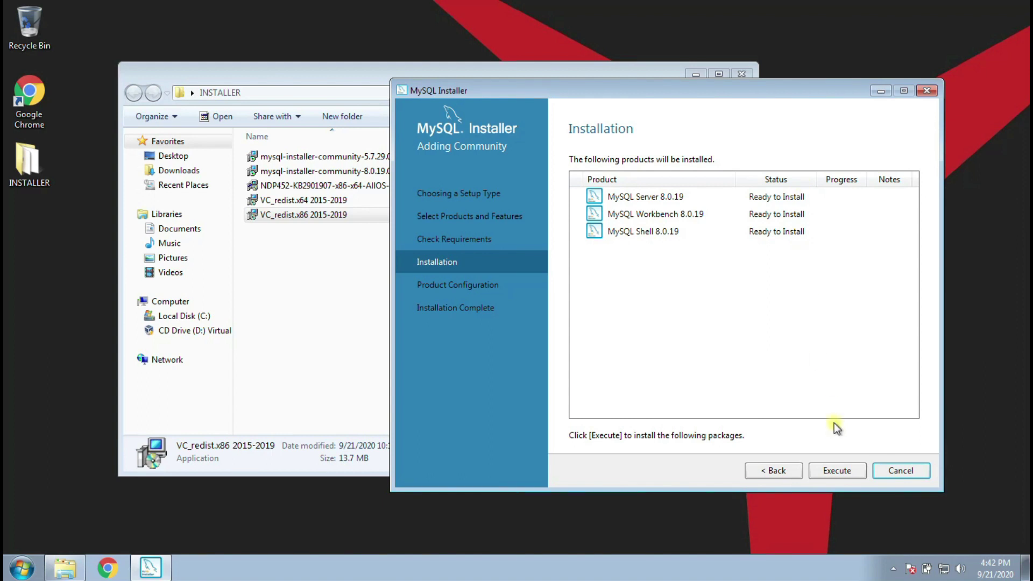
- Execute installation of Server, Workbench and Shell 8.0.19 and proceed to Product Configuration
left_click(837, 471)
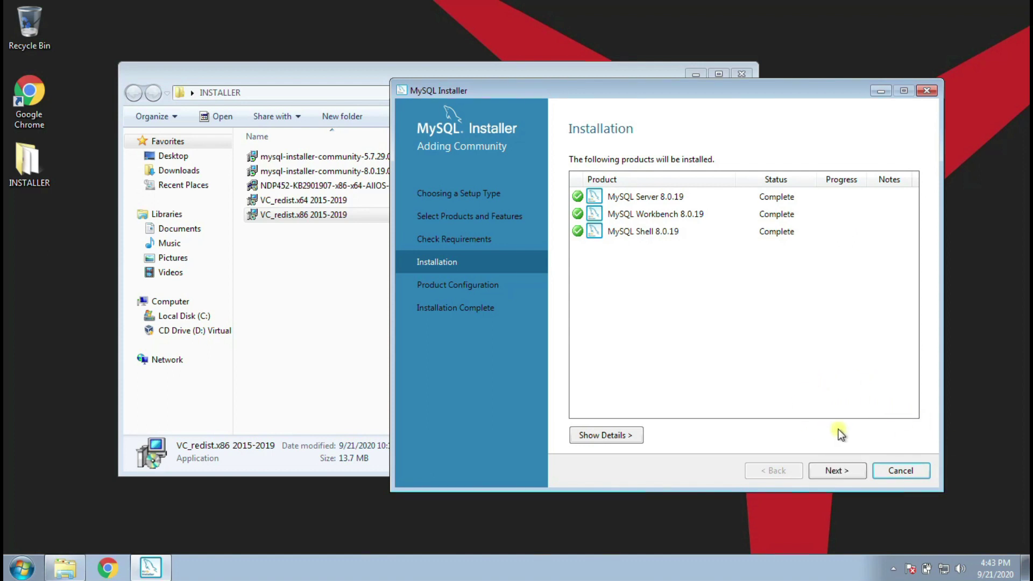
left_click(827, 473)
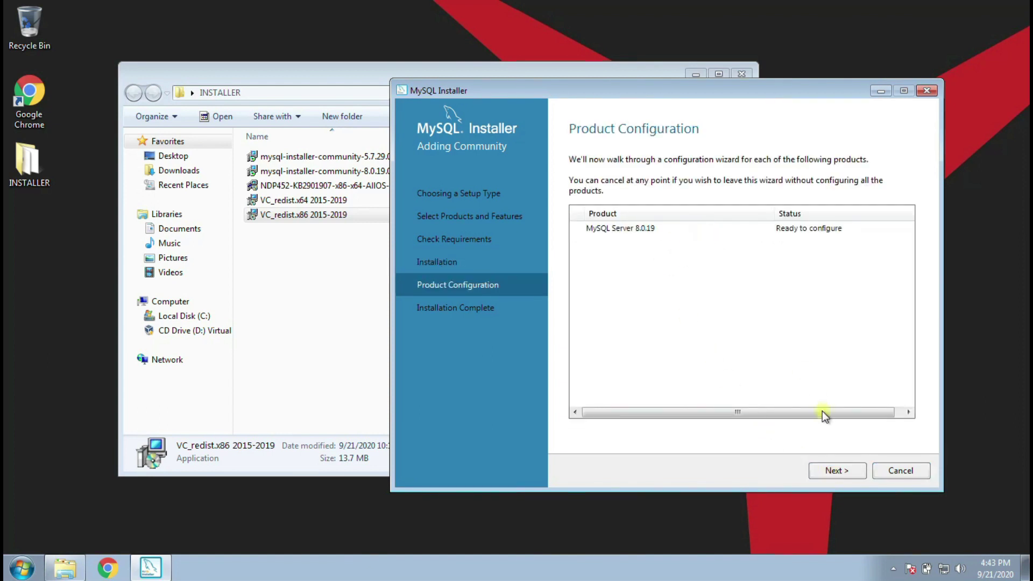
- Keep the standalone server, default networking and strong password encryption settings
left_click(834, 472)
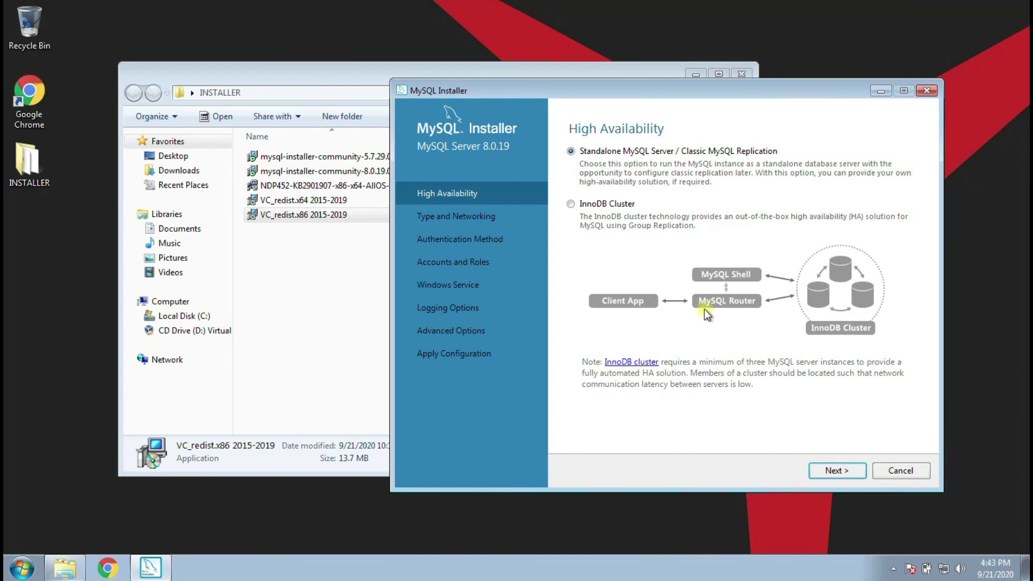
left_click(822, 473)
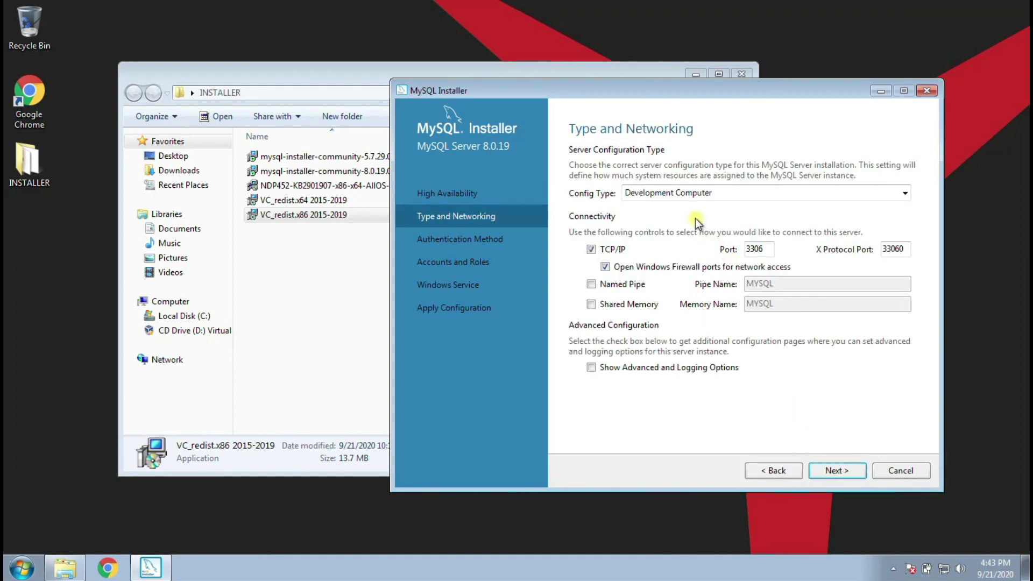
left_click(829, 473)
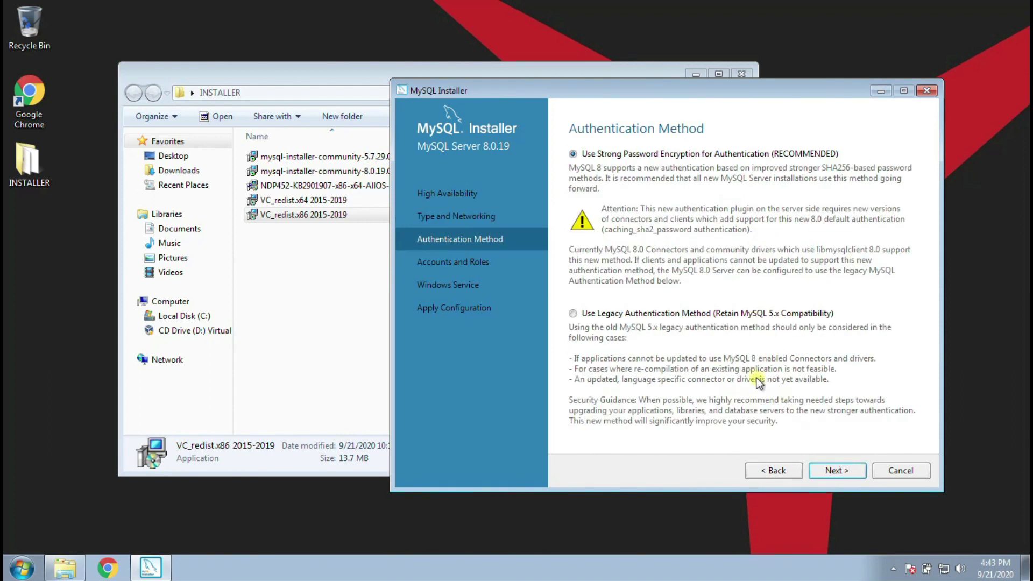
left_click(835, 471)
- Enter and repeat the root password, keeping the MySQL80 Windows service settings
left_click(718, 189)
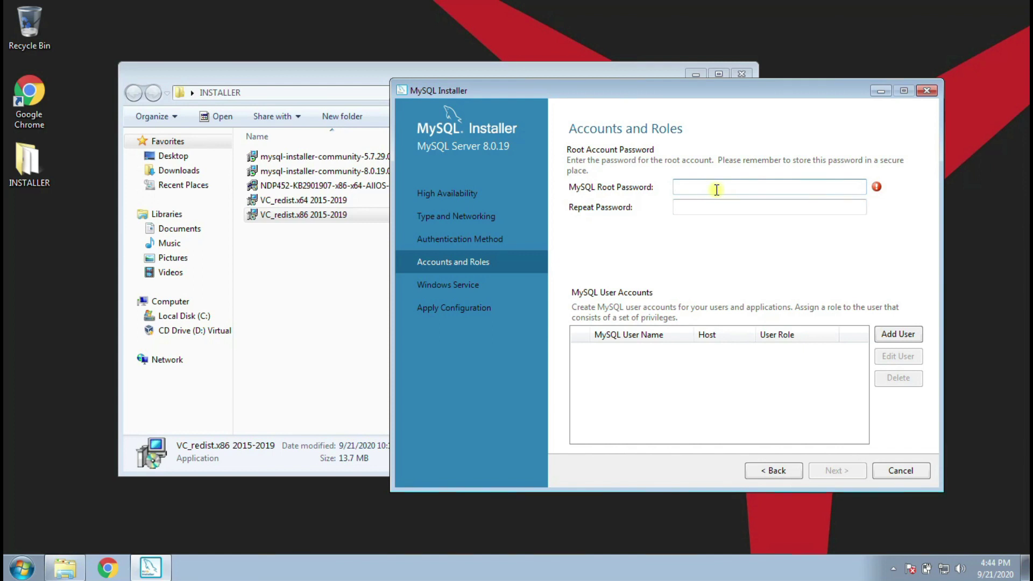
type("admin")
left_click(730, 214)
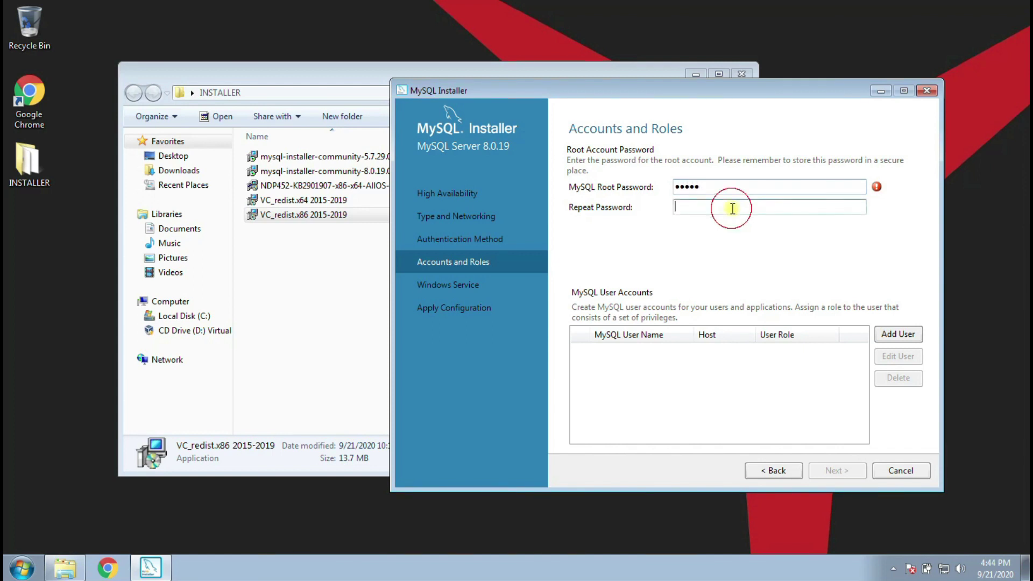
type("admin")
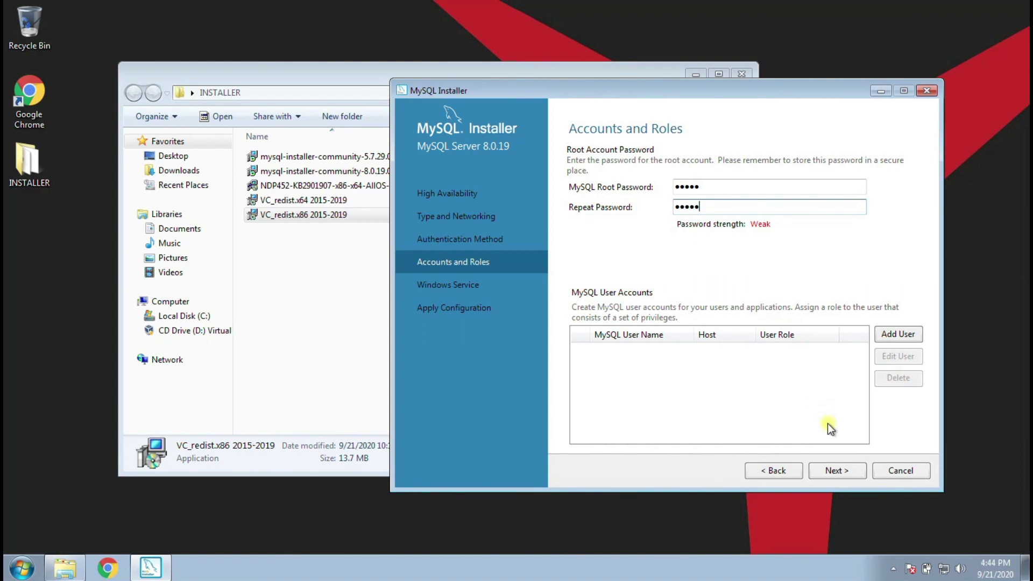
left_click(831, 471)
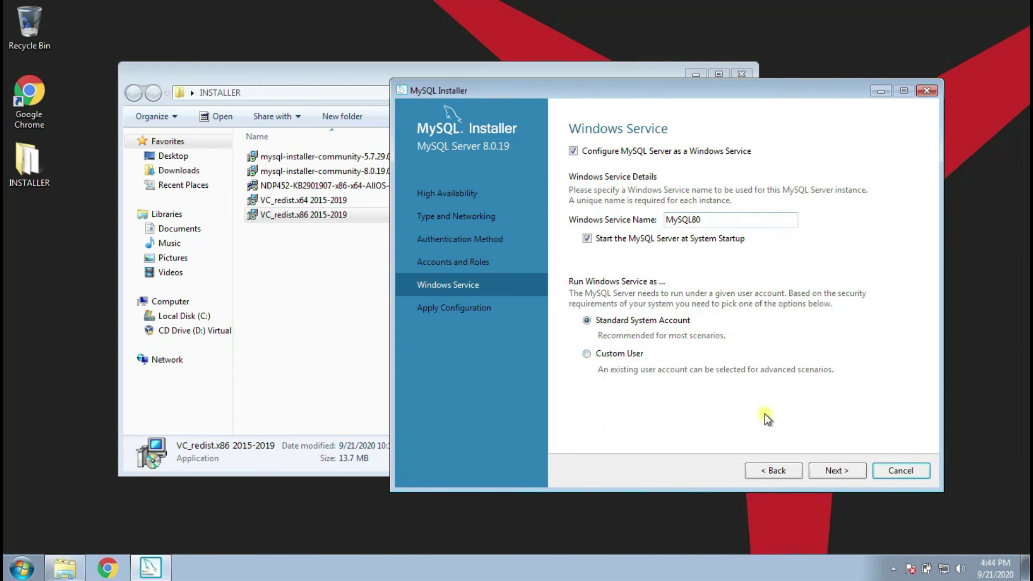
left_click(821, 470)
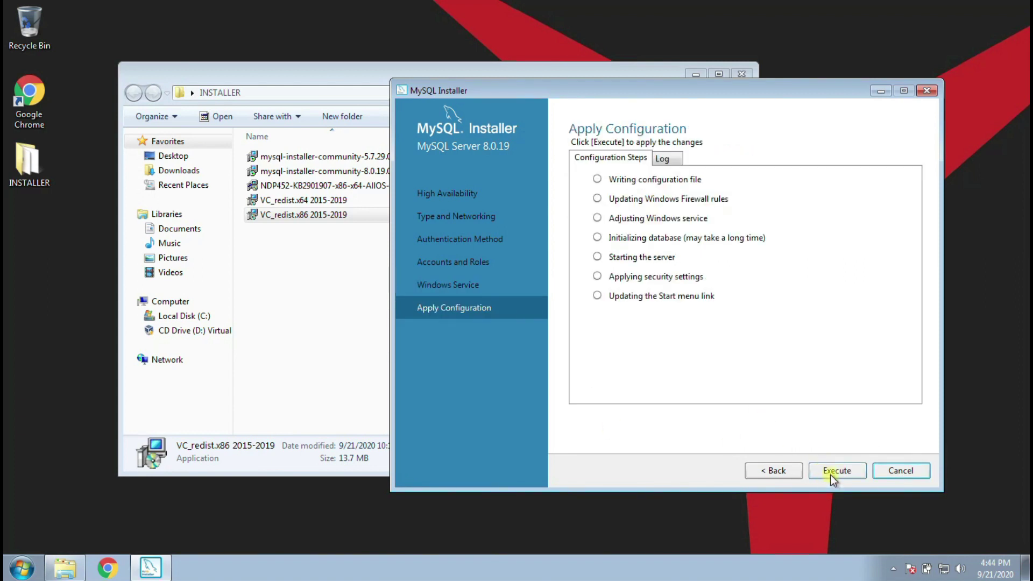
- Apply the server configuration and disable launching MySQL Shell and Workbench after setup
left_click(831, 475)
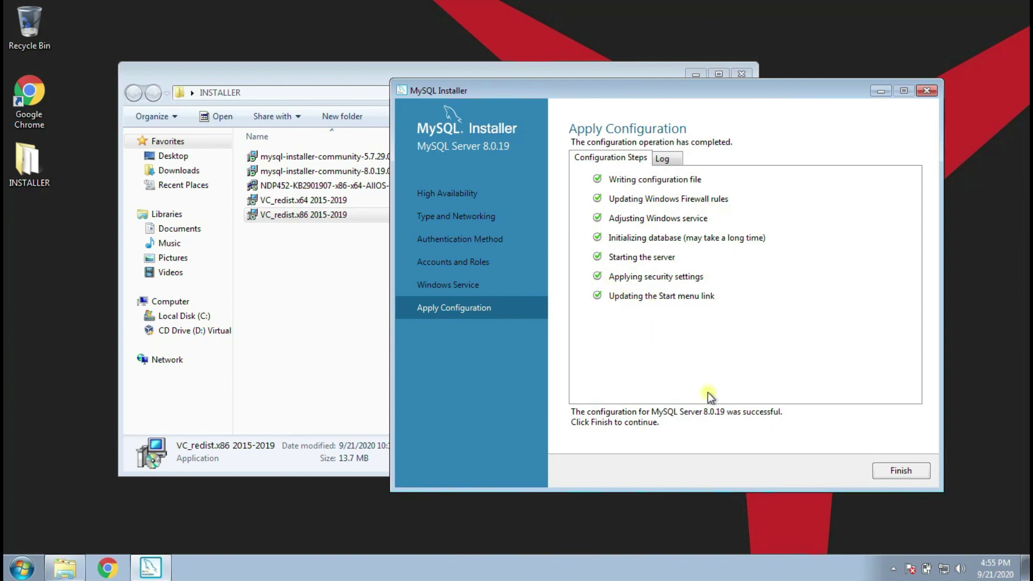
left_click(900, 472)
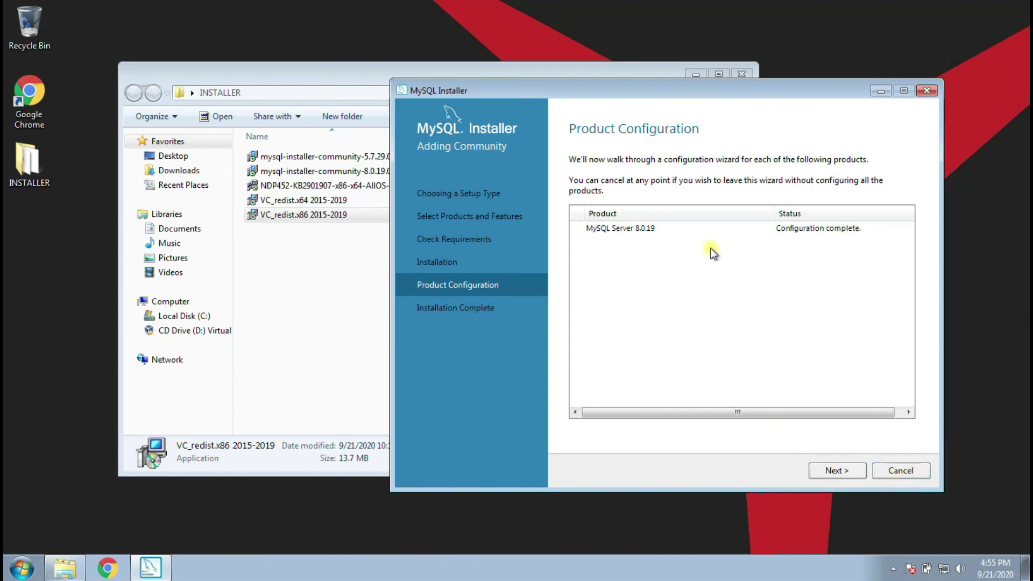
left_click(838, 471)
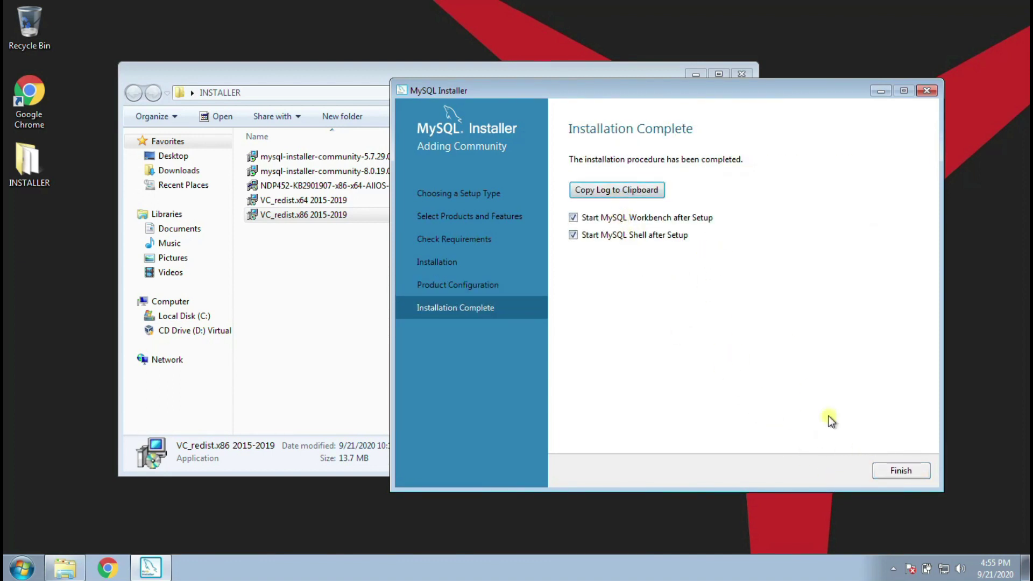
left_click(583, 235)
left_click(586, 220)
- Finish the installer, open MySQL 8.0 Command Line Client, log in as root, and exit
left_click(893, 470)
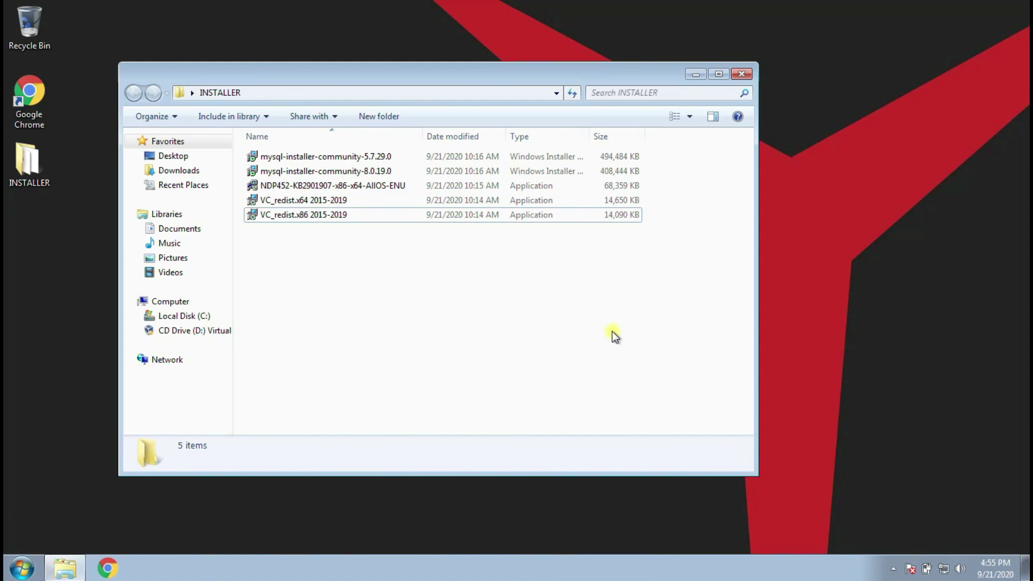
key("super")
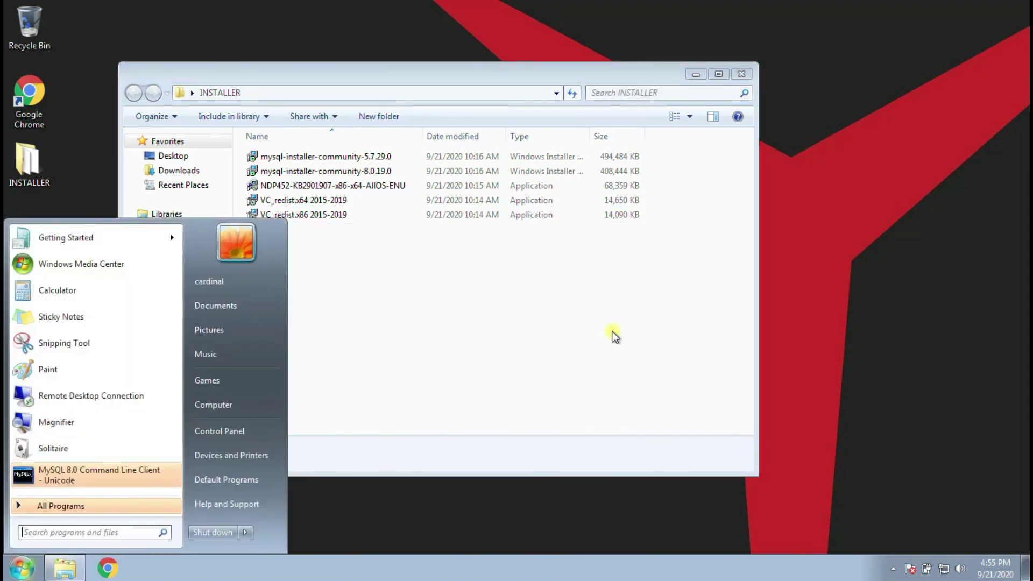
left_click(102, 477)
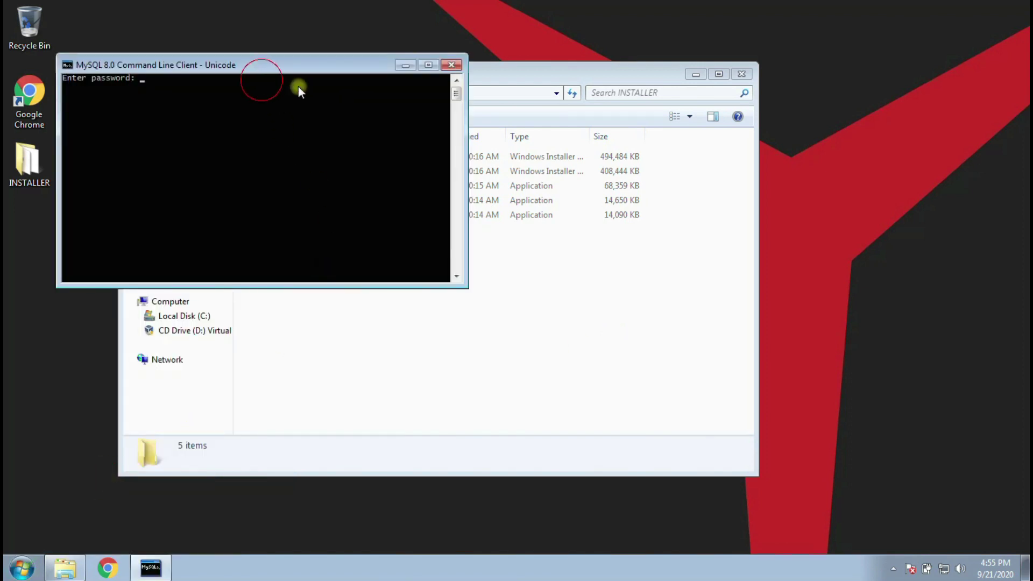
left_click_drag(243, 68, 411, 200)
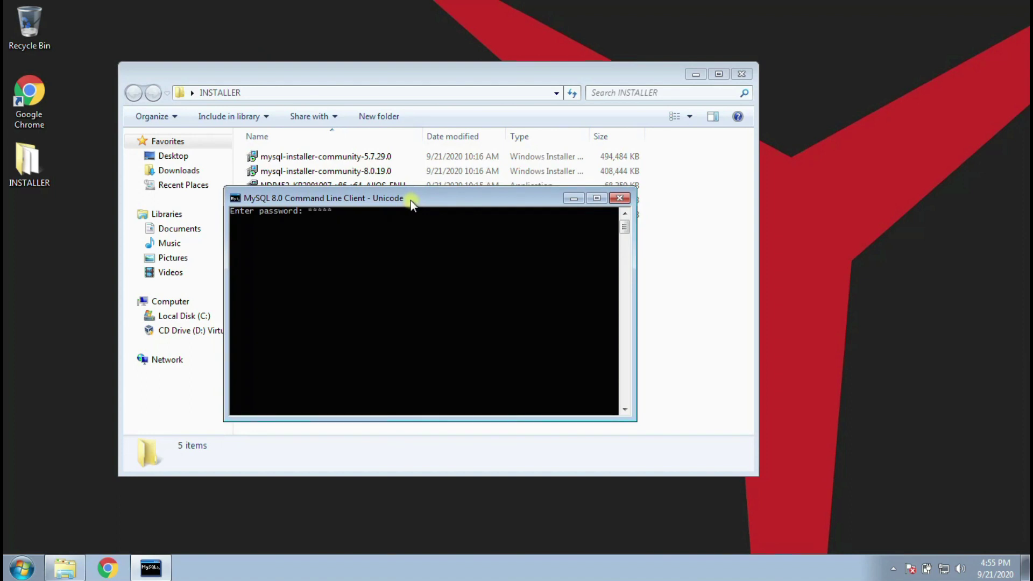
key("Return")
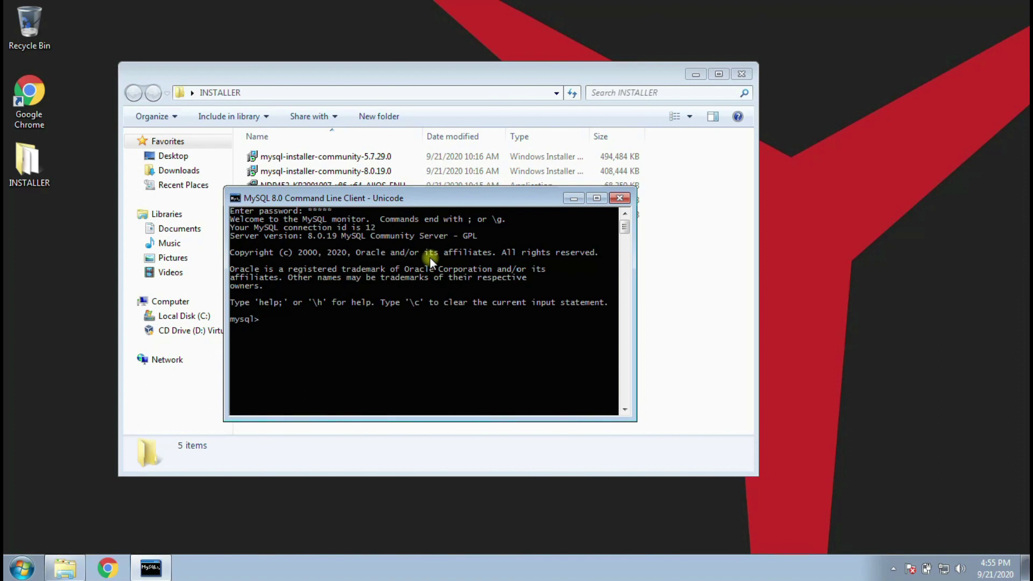
type("ei")
type("xit")
key("Return")
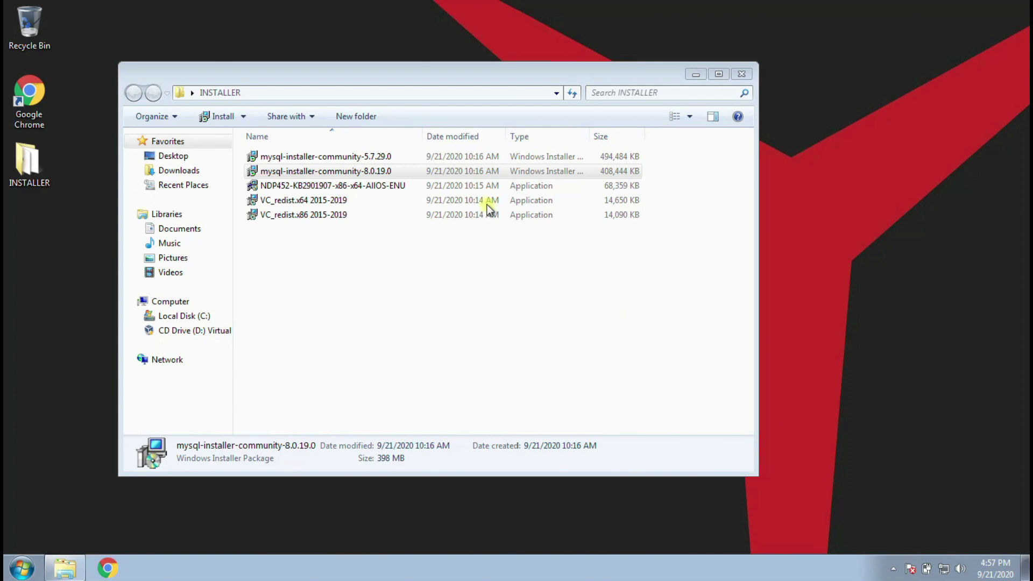
- Relaunch mysql-installer-community-8.0.19.0, approve UAC, and review the Server, Workbench and Shell 8.0.19 entries
double_click(409, 170)
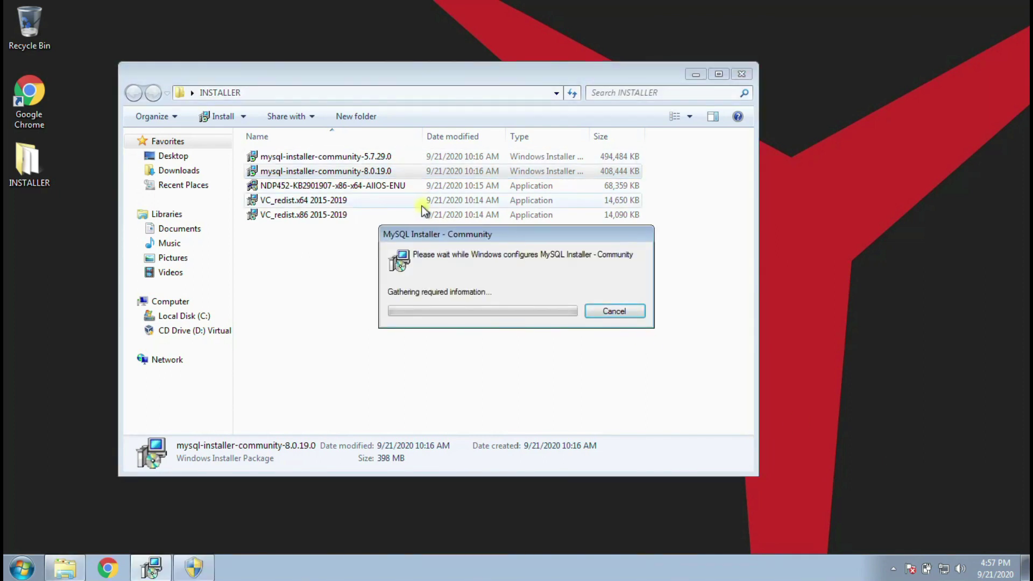
left_click(202, 566)
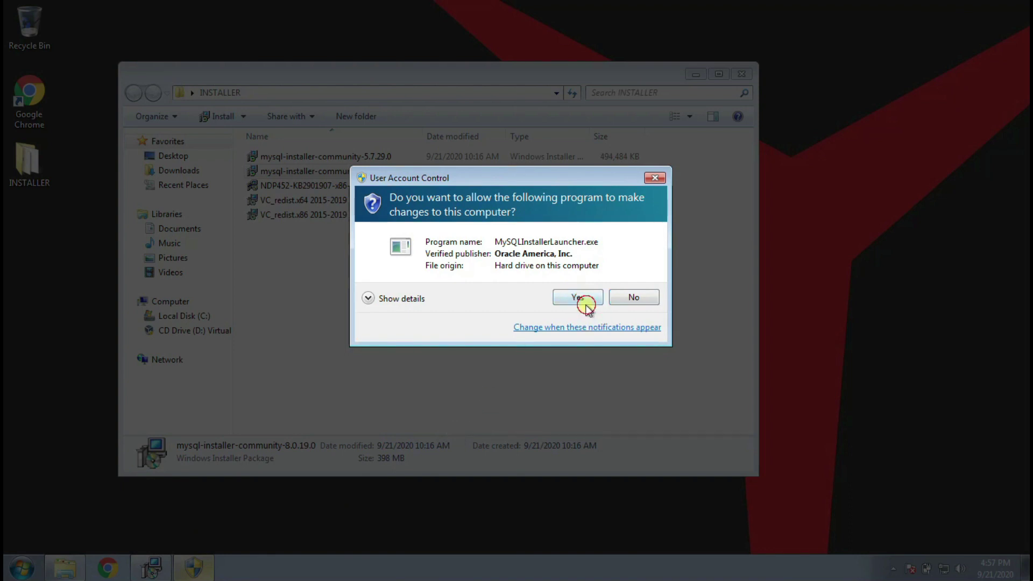
left_click(580, 298)
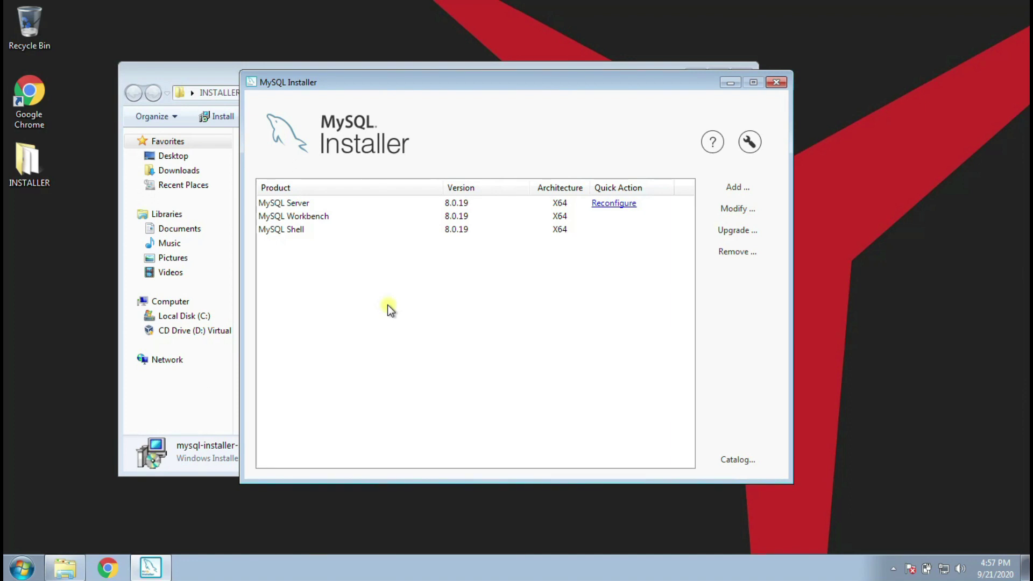
left_click(301, 217)
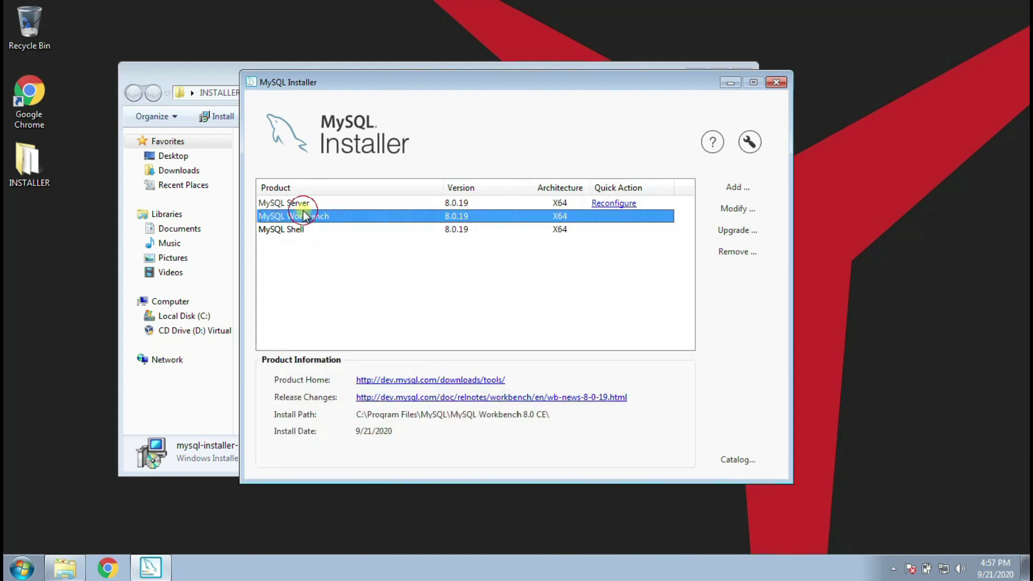
left_click(299, 202)
left_click(300, 231)
left_click(469, 300)
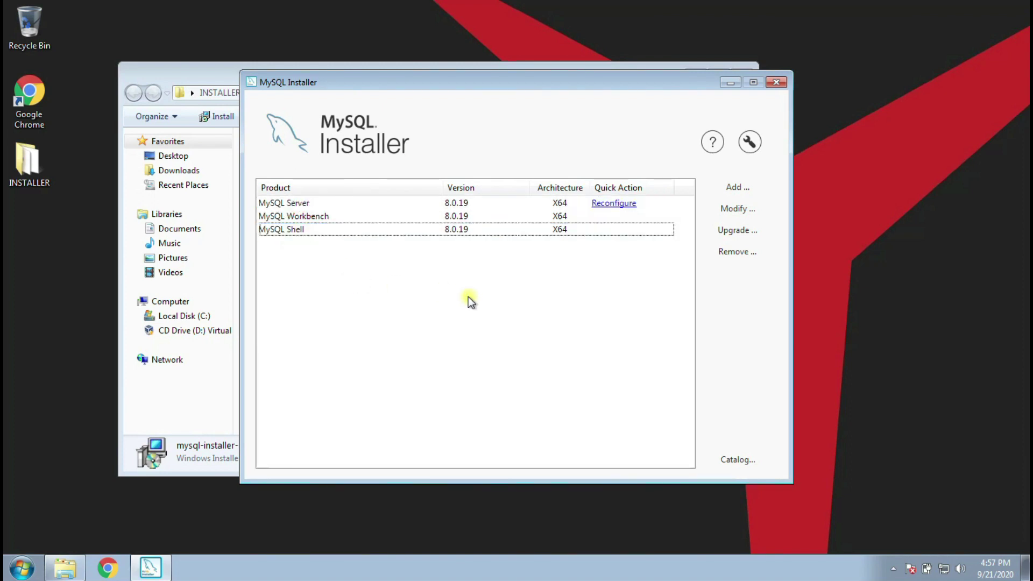
- Add MySQL Notifier 1.1.8 - X86 from Applications to the products to install
left_click(748, 187)
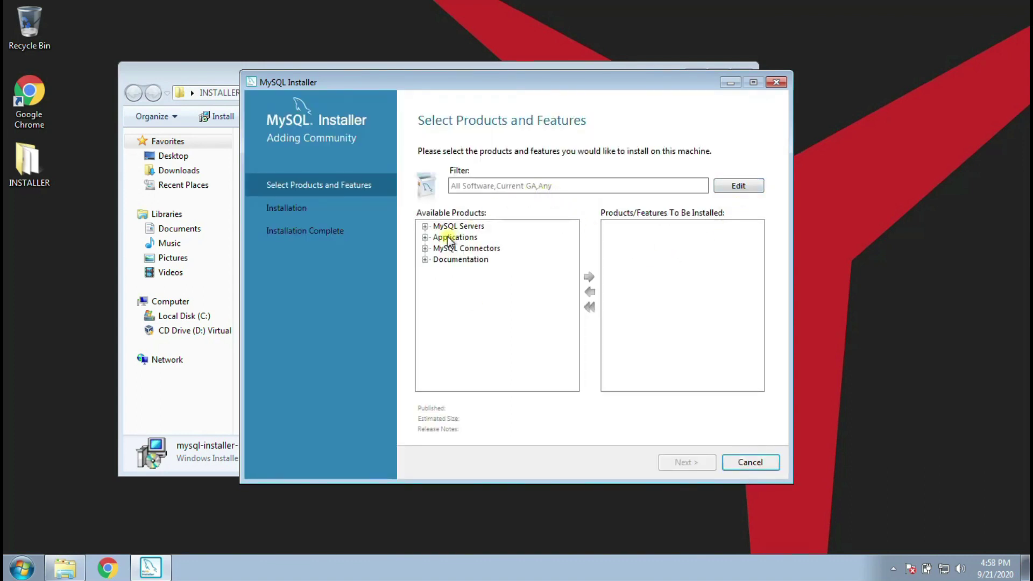
left_click(425, 237)
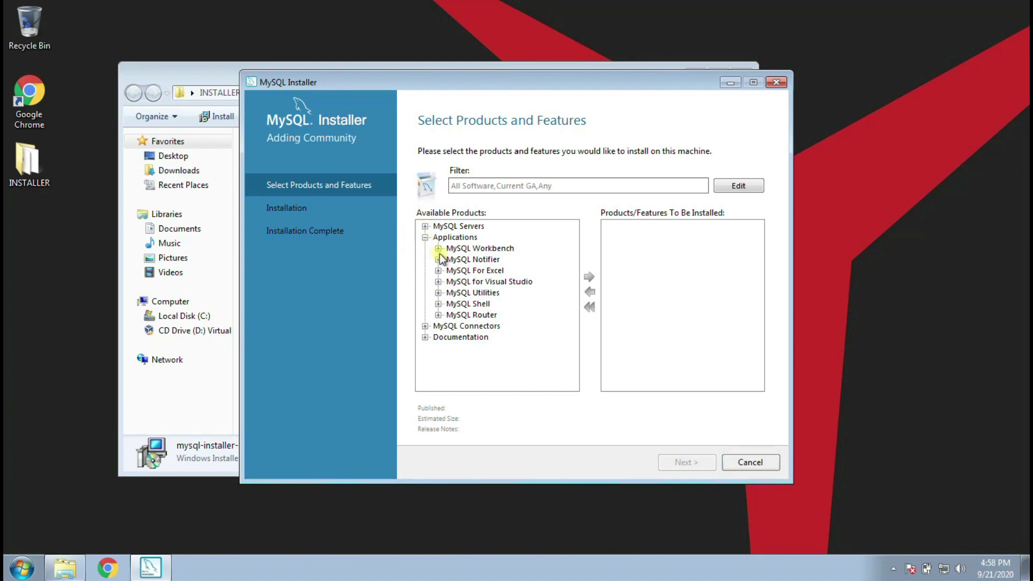
left_click(439, 260)
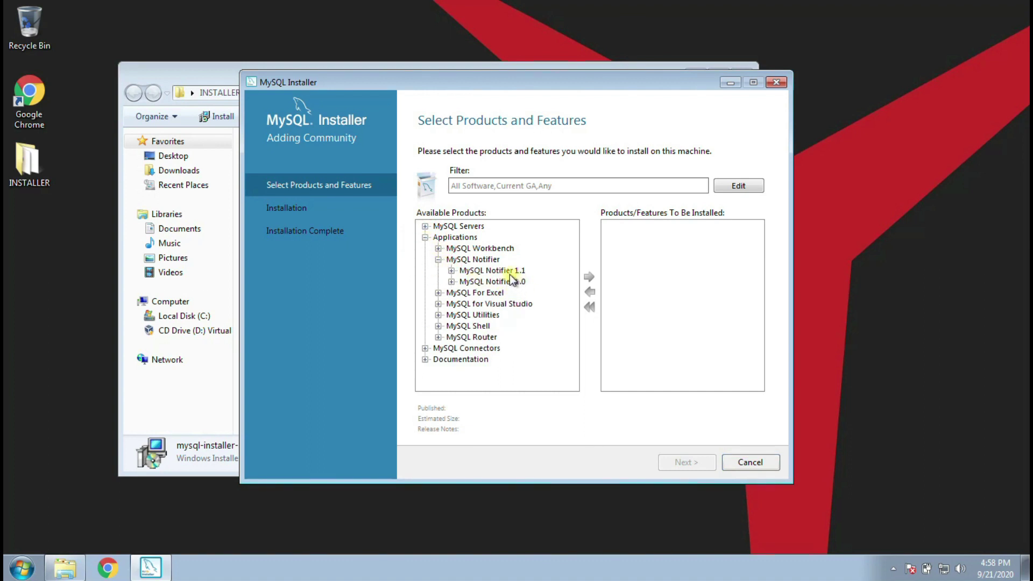
double_click(517, 271)
left_click(527, 283)
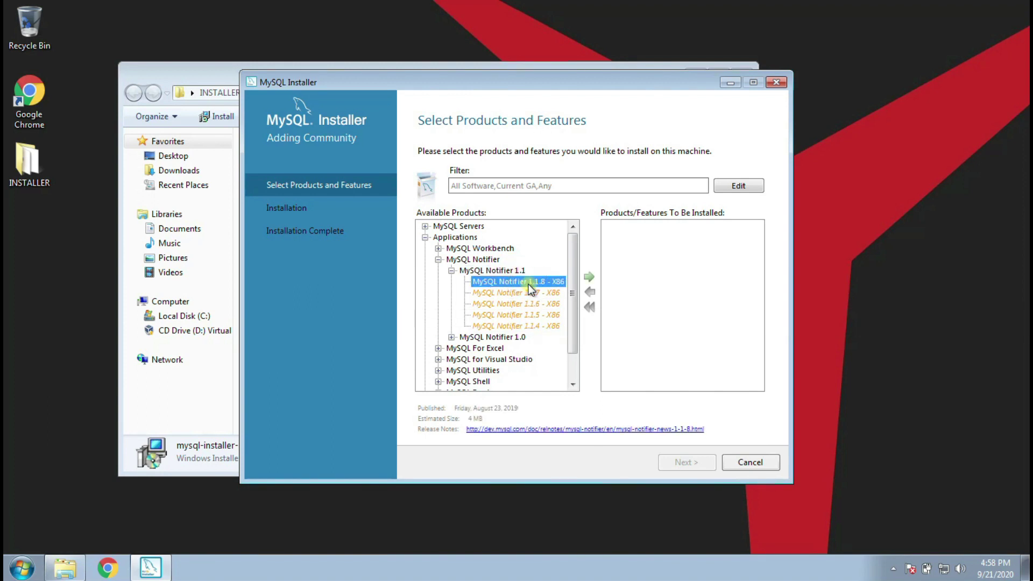
left_click(591, 276)
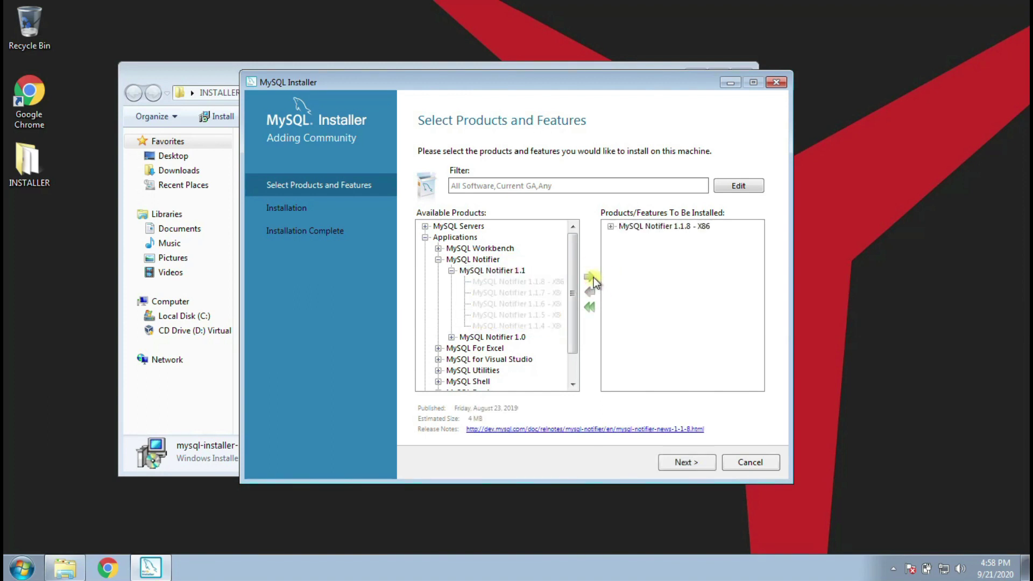
- Review the available MySQL Server 8.0 versions, then continue to the Installation page
left_click(425, 227)
left_click(439, 237)
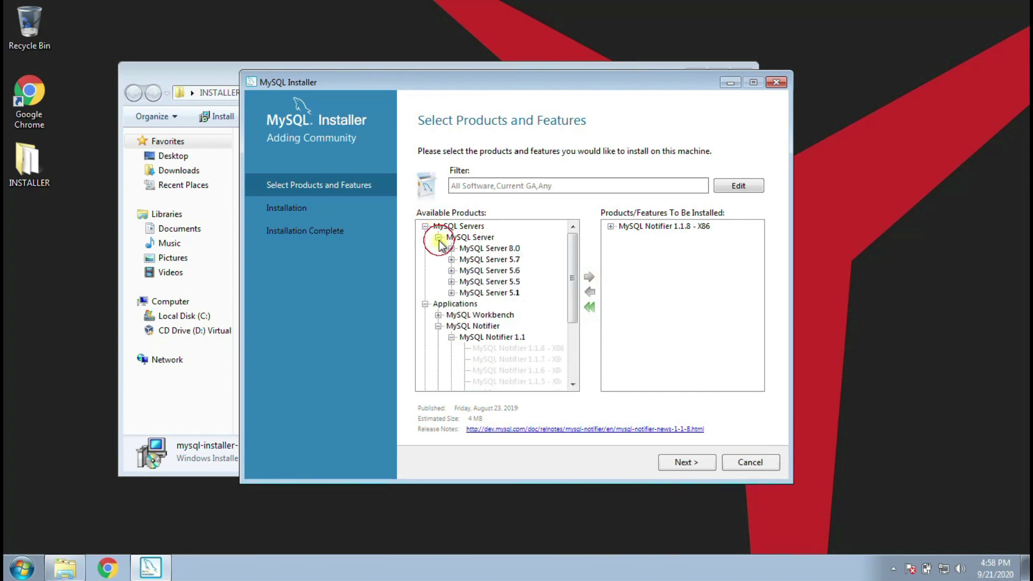
left_click(451, 248)
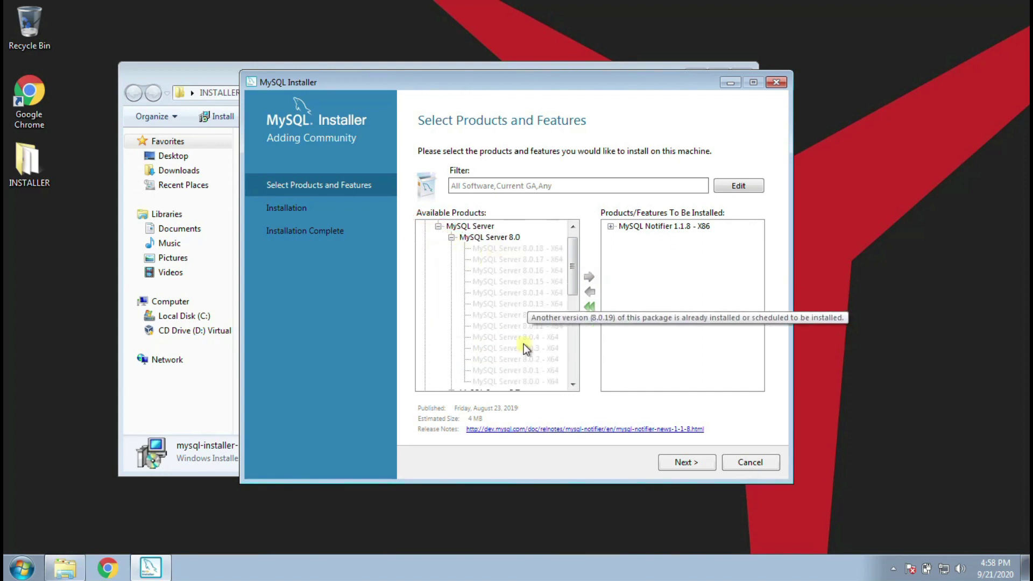
scroll(534, 320, "down", 3)
scroll(533, 321, "up", 3)
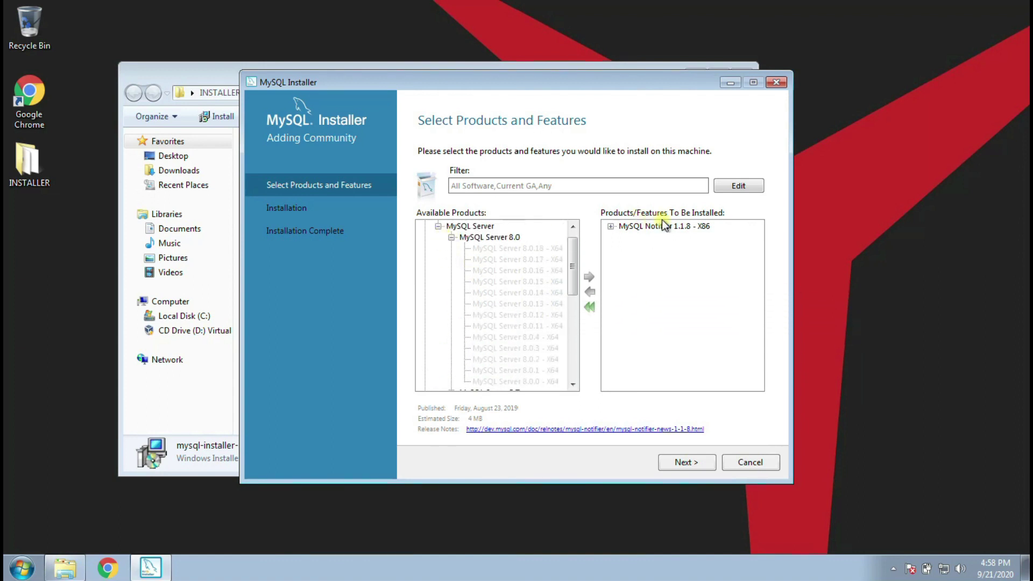
left_click(699, 469)
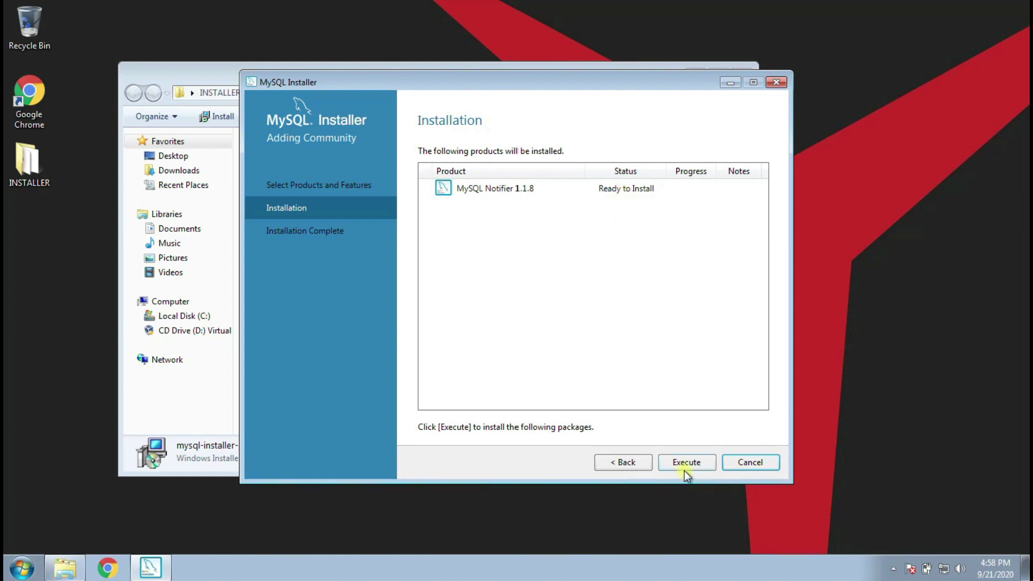
- Install MySQL Notifier 1.1.8, finish the wizard, and check its entry on the dashboard
left_click(683, 470)
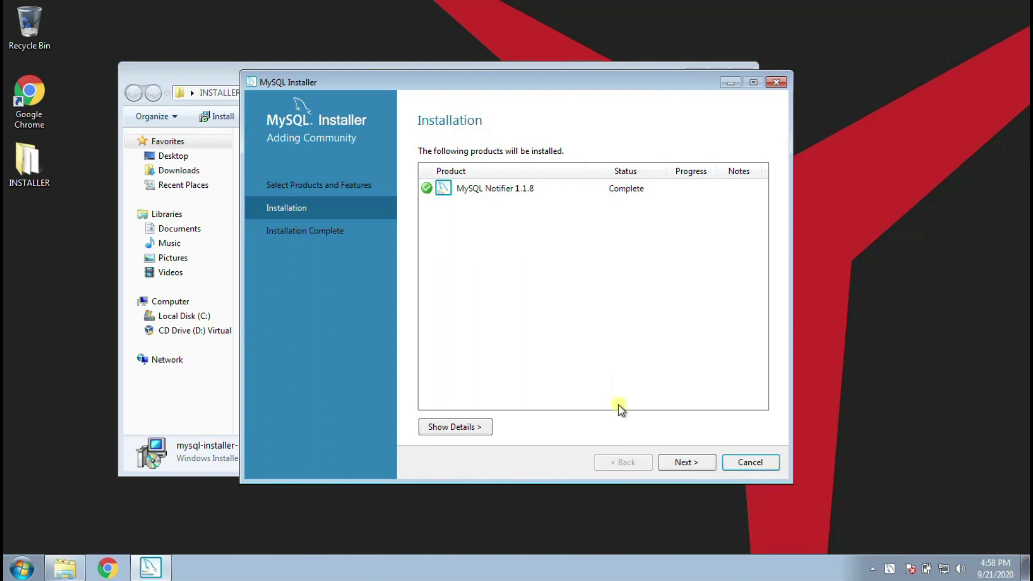
left_click(676, 463)
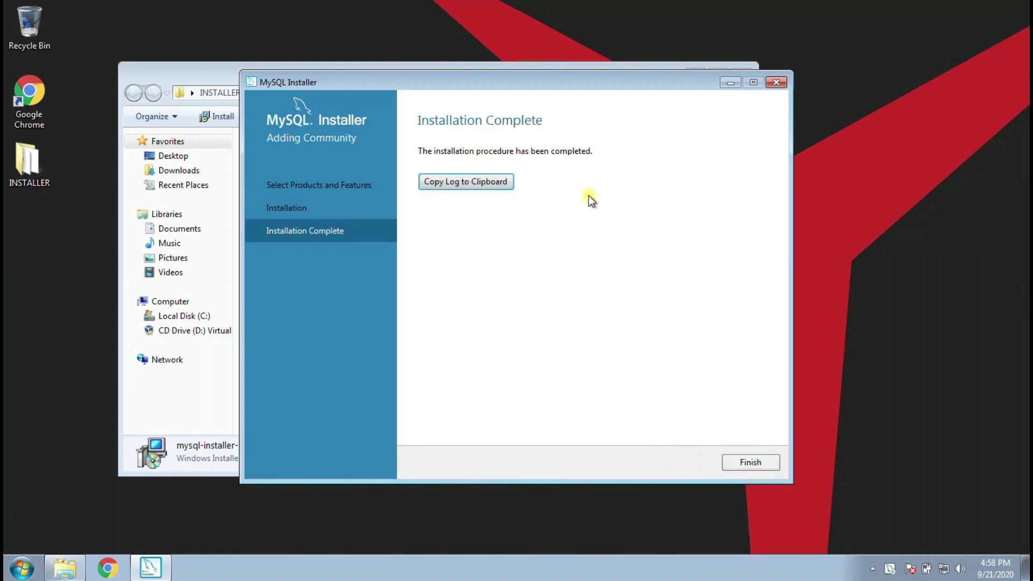
left_click(741, 466)
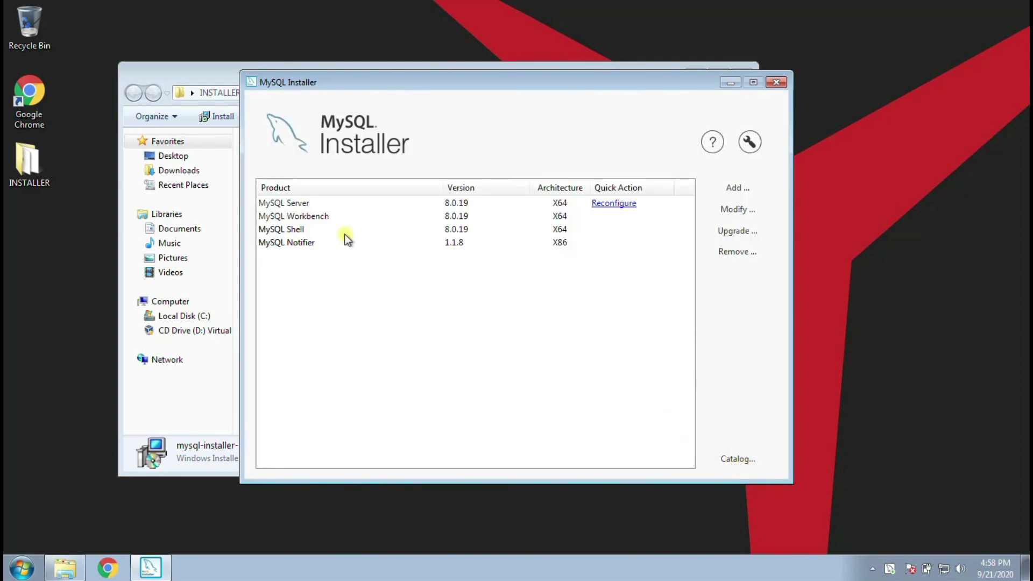
left_click(301, 247)
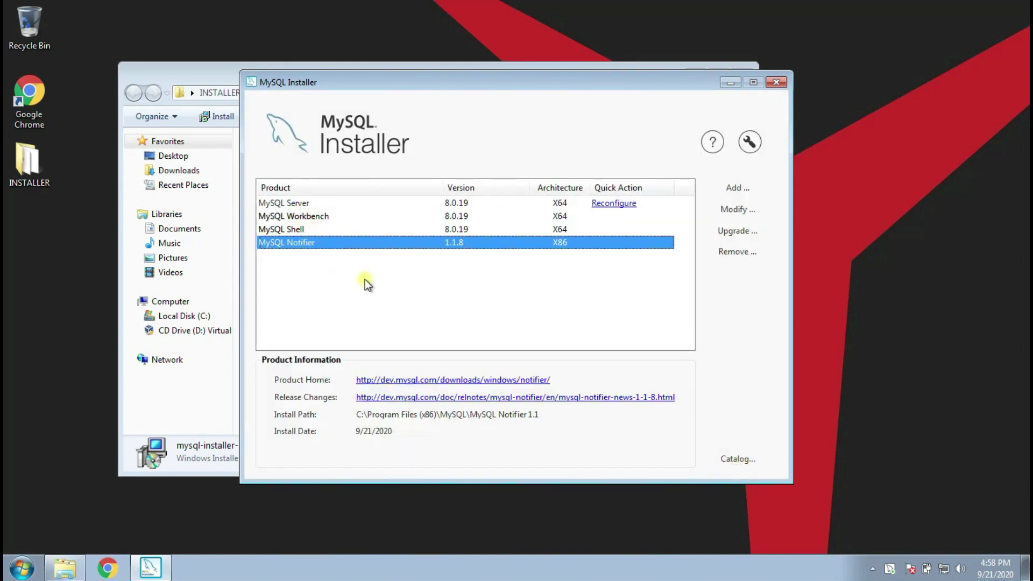
left_click(342, 274)
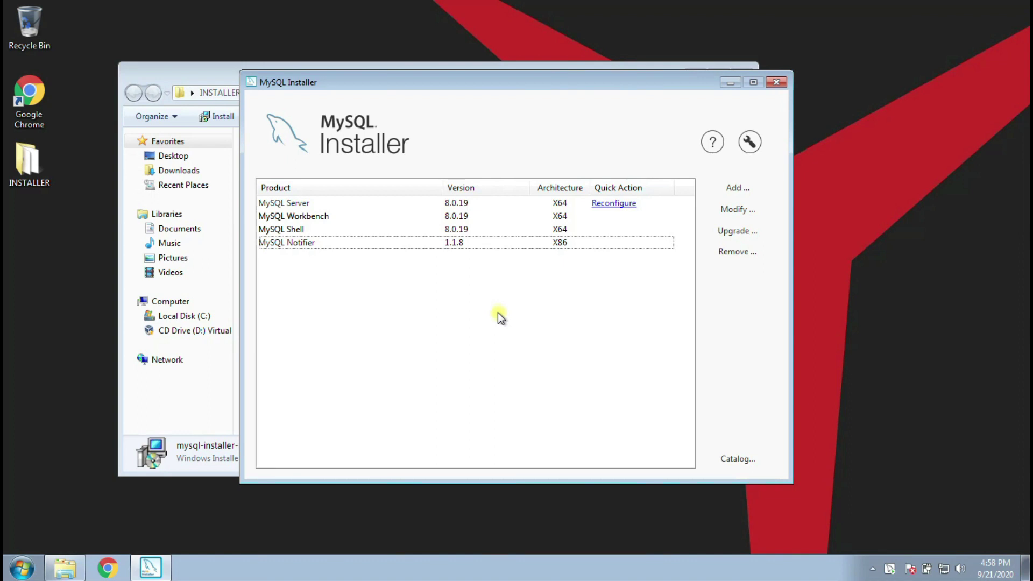